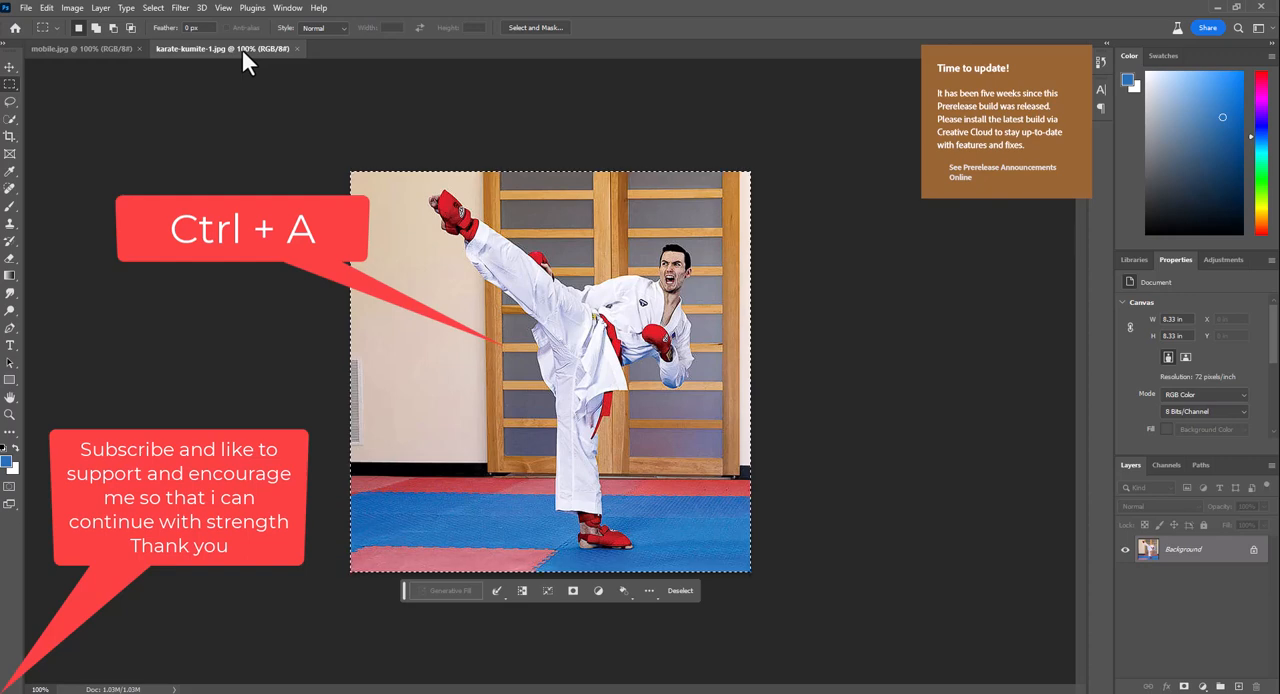
Copy the whole karate-kumite-1.jpg image and paste it as a new layer into mobile.jpg
key("ctrl+c")
key("ctrl+Tab")
key("ctrl+v")
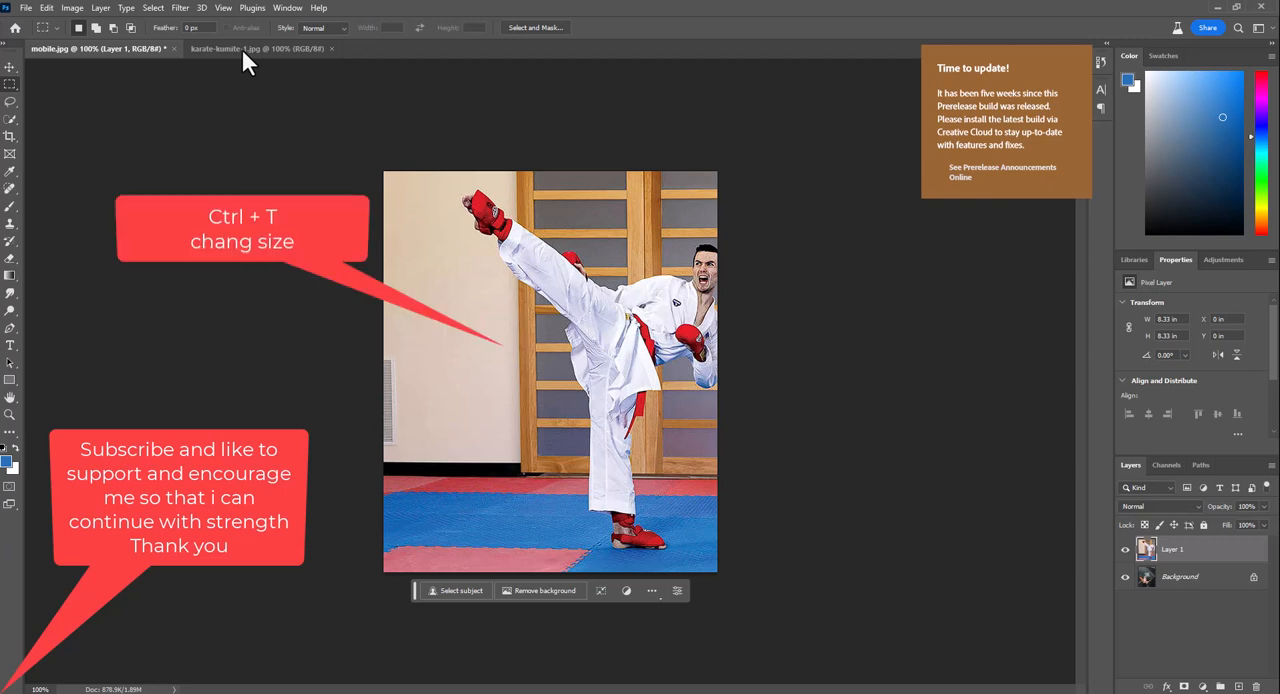
Scale the pasted karate photo to about 58% and place it over the phone in the hand
key("v")
mouse_move(625, 350)
left_mouse_down()
mouse_move(490, 332)
mouse_move(504, 286)
mouse_move(574, 214)
left_mouse_up()
key("ctrl+t")
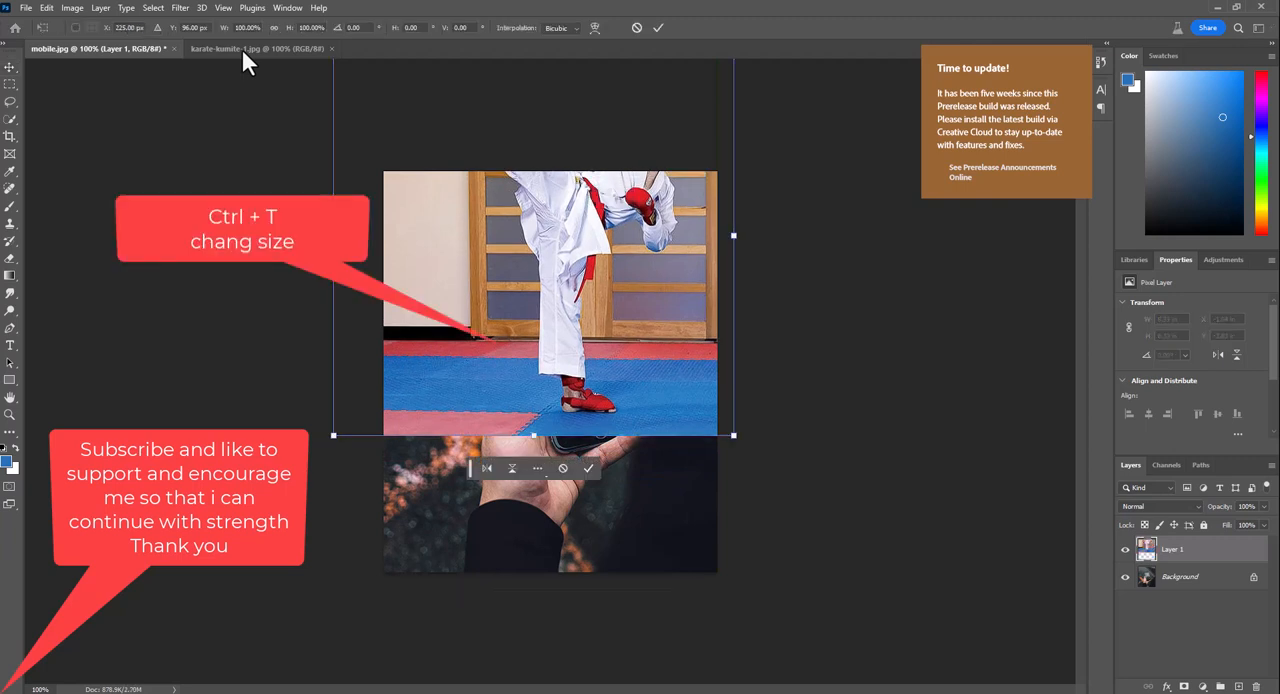
mouse_move(734, 436)
left_mouse_down()
mouse_move(725, 400)
mouse_move(592, 300)
left_mouse_up()
left_click_drag(520, 220, 607, 336)
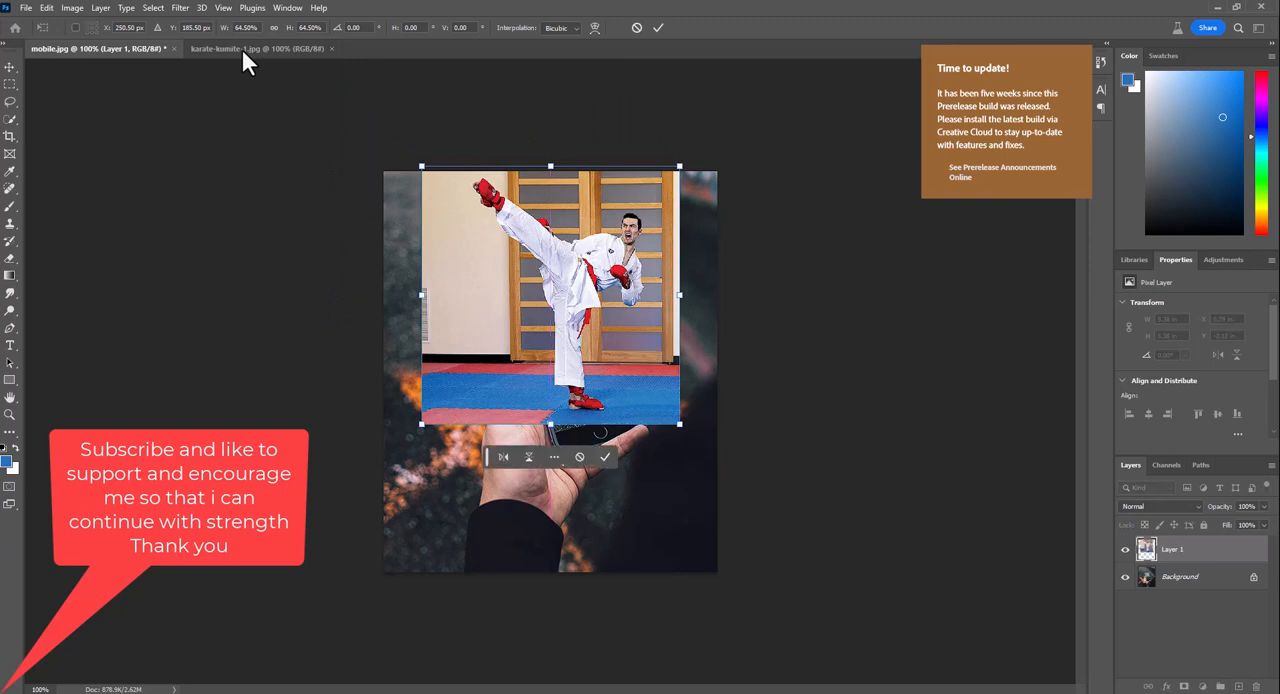
left_click_drag(680, 166, 655, 191)
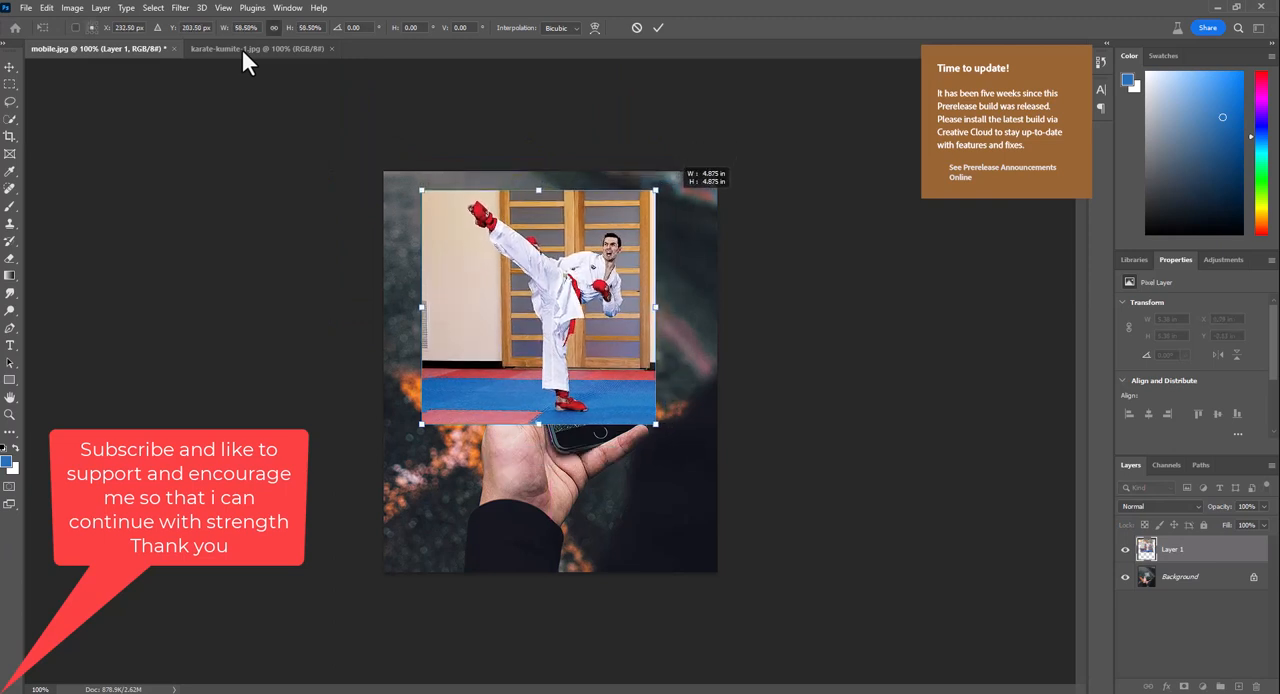
mouse_move(570, 326)
left_mouse_down()
mouse_move(593, 312)
mouse_move(594, 328)
left_mouse_up()
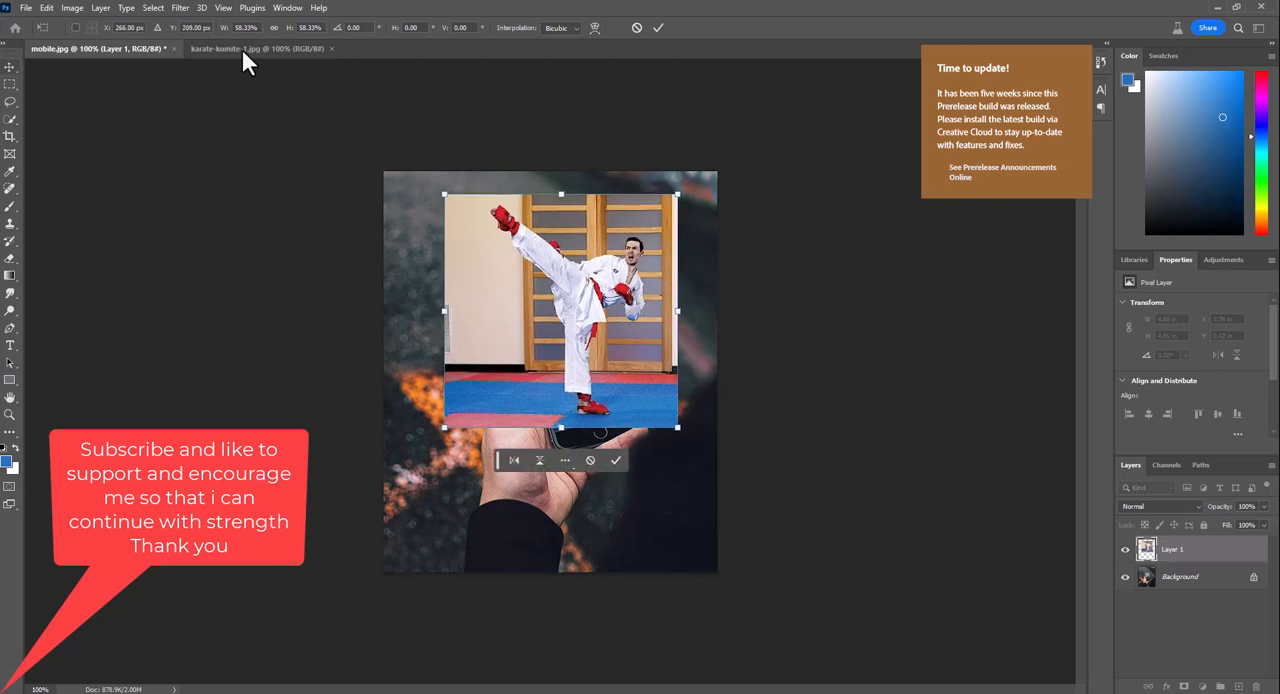
key("Return")
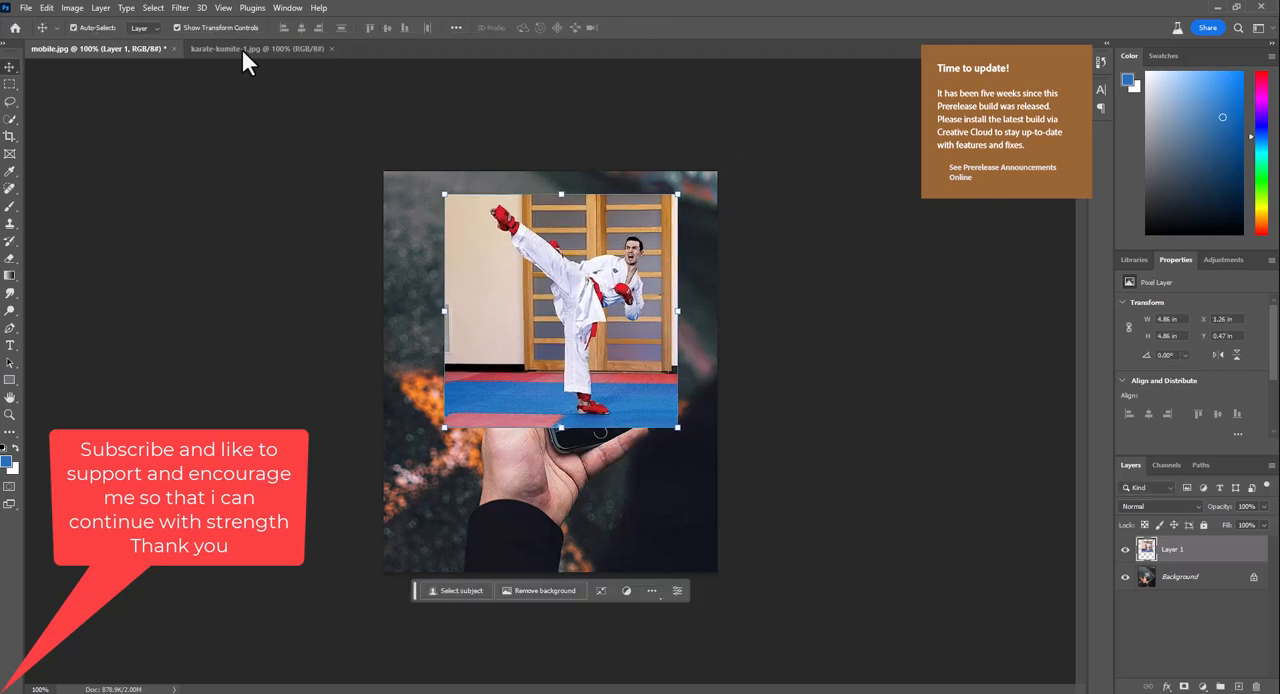
Select the karate fighter on Layer 1 with the automatic Subject selection
left_click(243, 52)
scroll(243, 52, "up", 1)
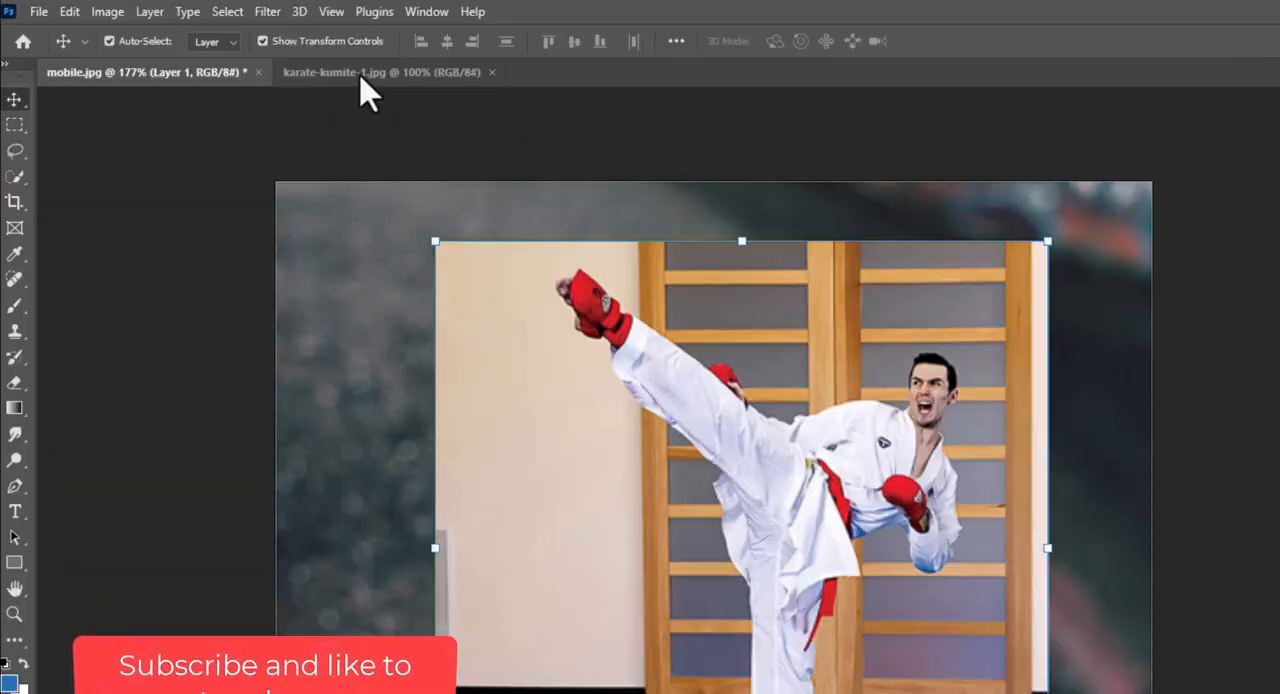
key("alt+s")
key("Down")
key("Down")
key("Down")
key("Down")
key("Down")
key("Down")
key("Down")
key("Down")
key("Down")
key("Down")
key("Return")
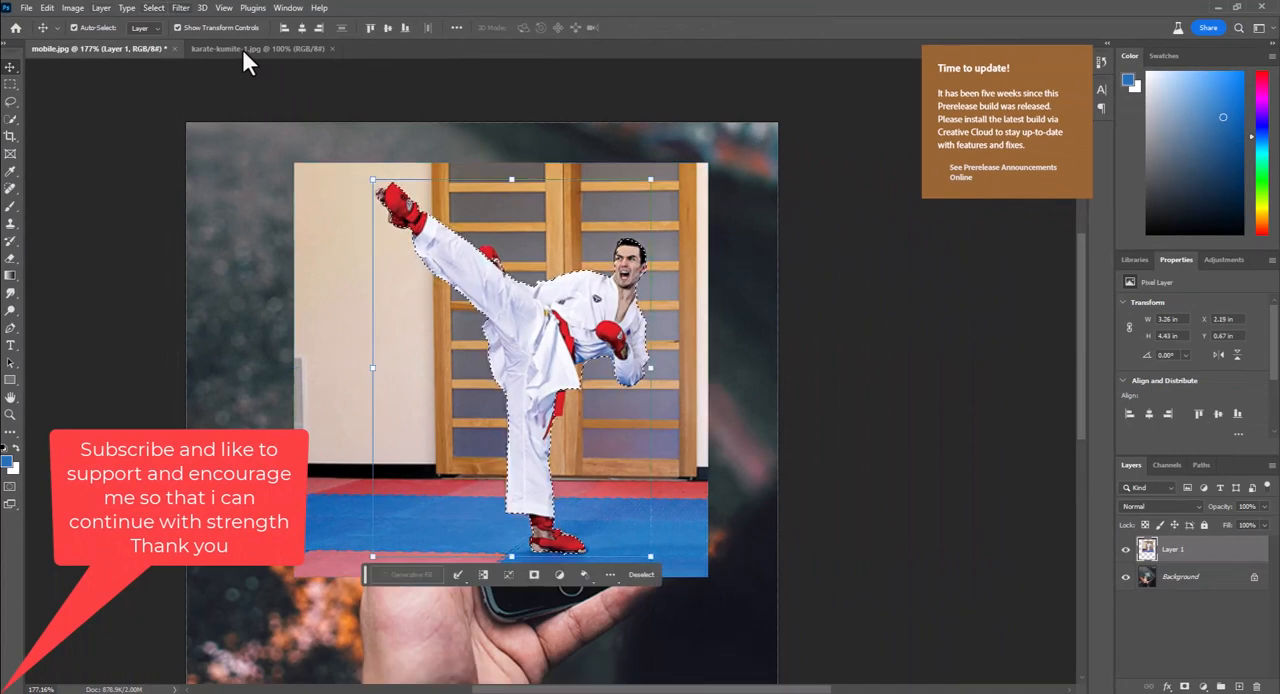
Feather the fighter selection with a radius of 3 pixels
scroll(243, 52, "up", 10)
scroll(385, 97, "up", 3)
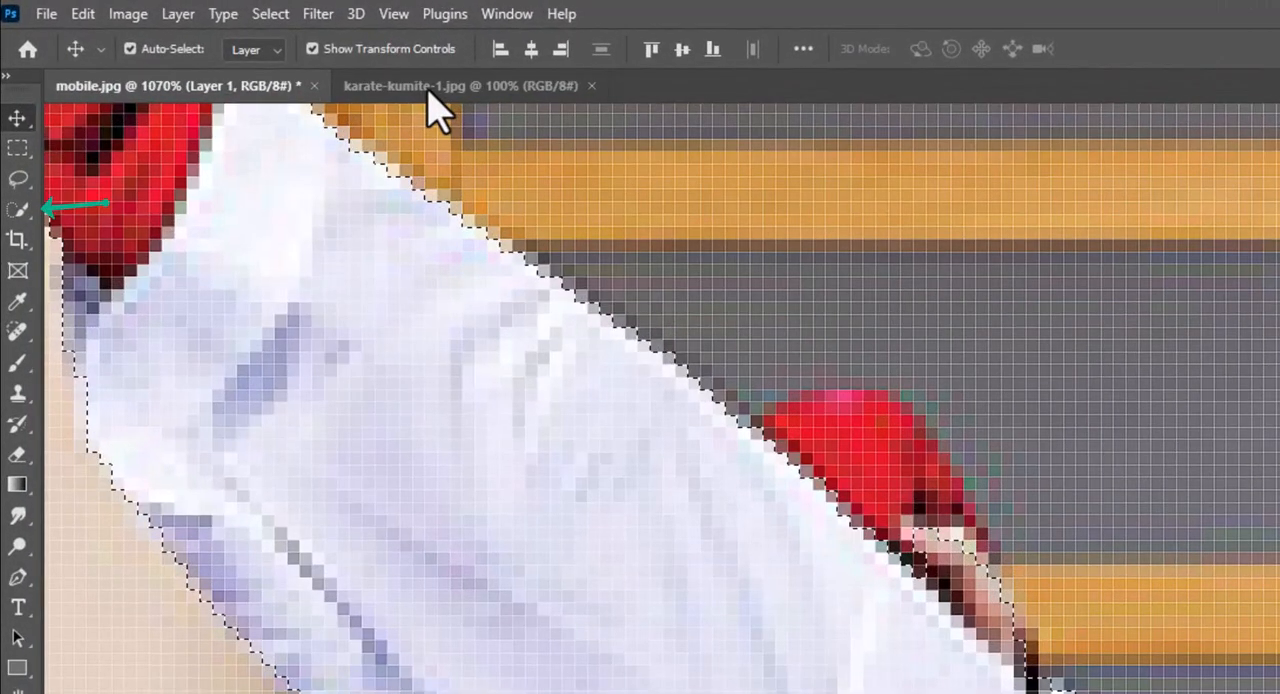
key("w")
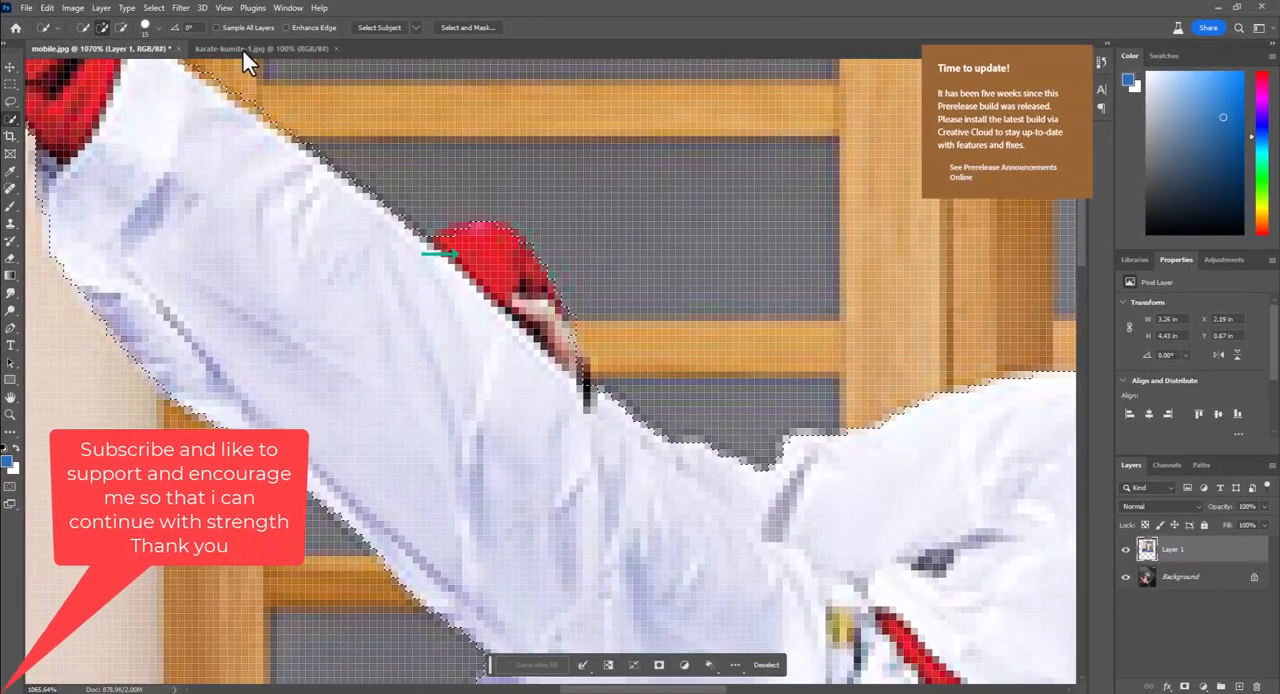
key("ctrl+0")
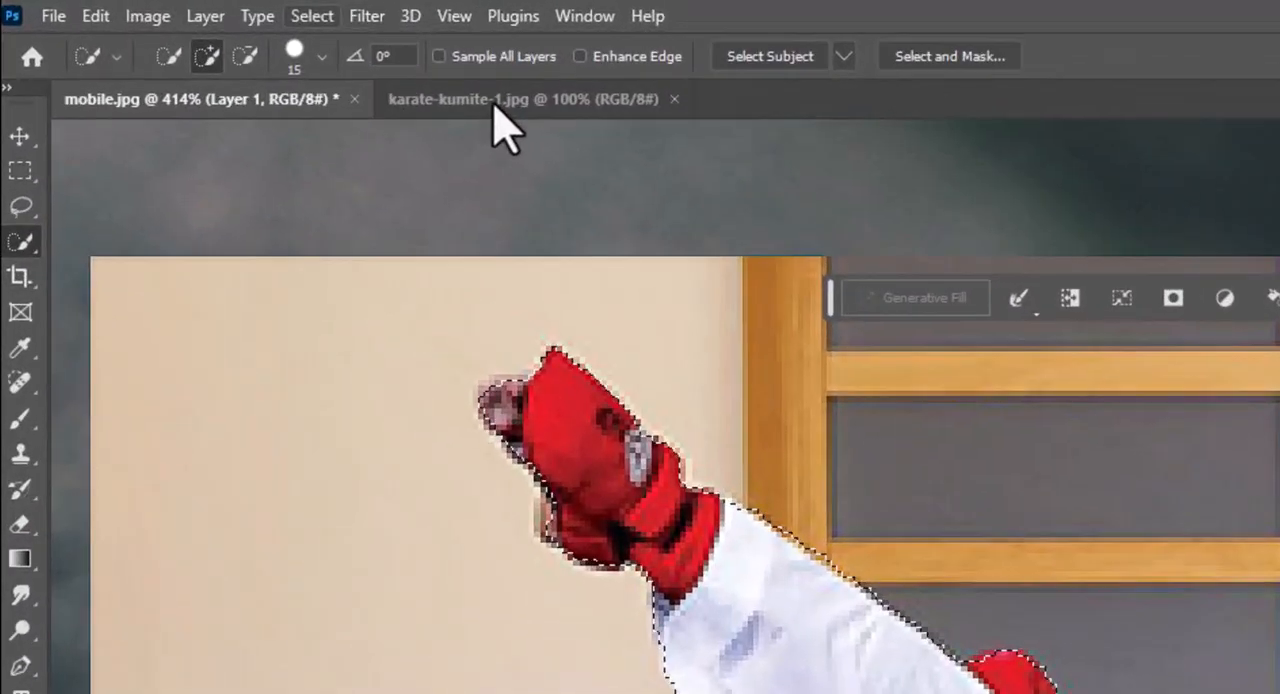
left_click(312, 16)
mouse_move(337, 425)
left_click(611, 526)
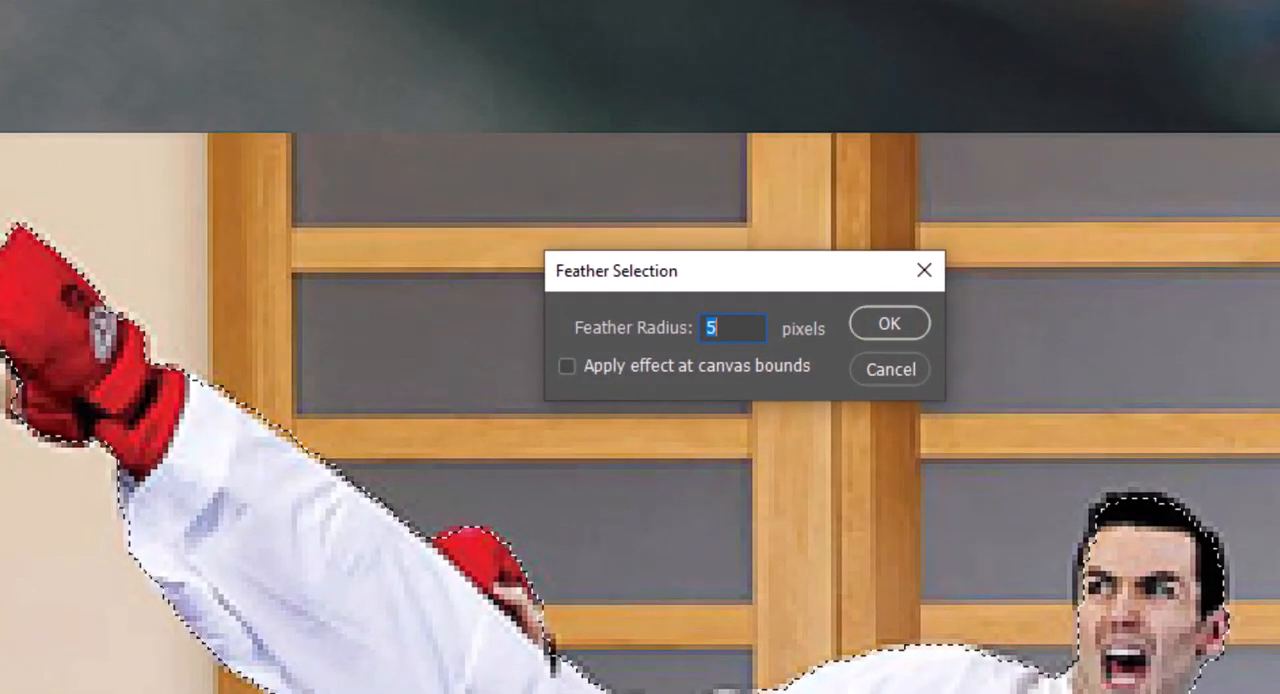
type("3")
key("Return")
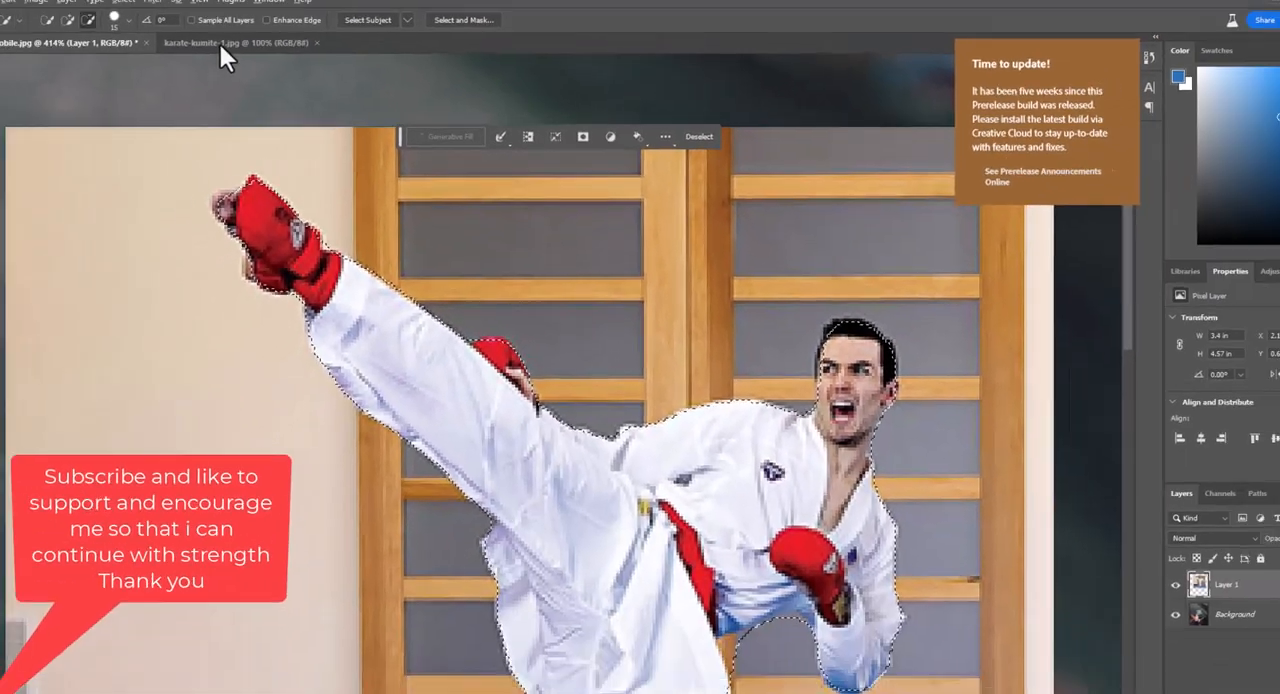
Extend the selection with the Quick Selection tool over the mats and the gym wall around the fighter's legs
scroll(243, 52, "down", 4)
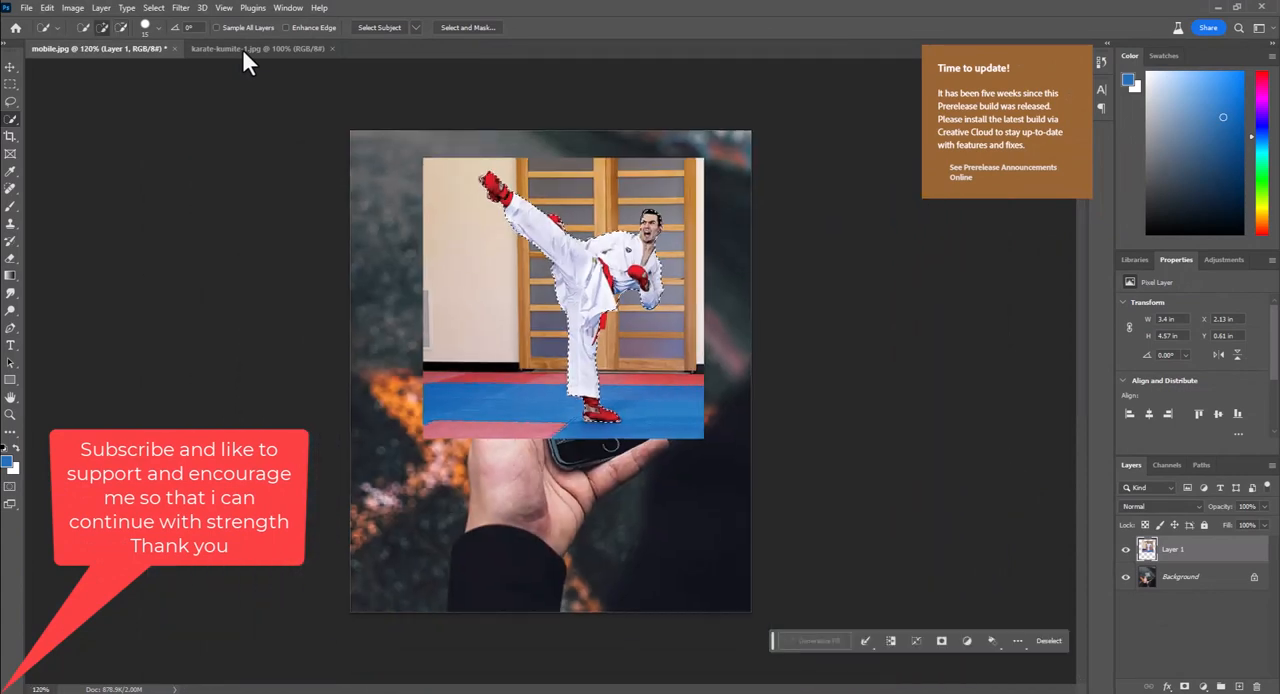
scroll(247, 62, "up", 4)
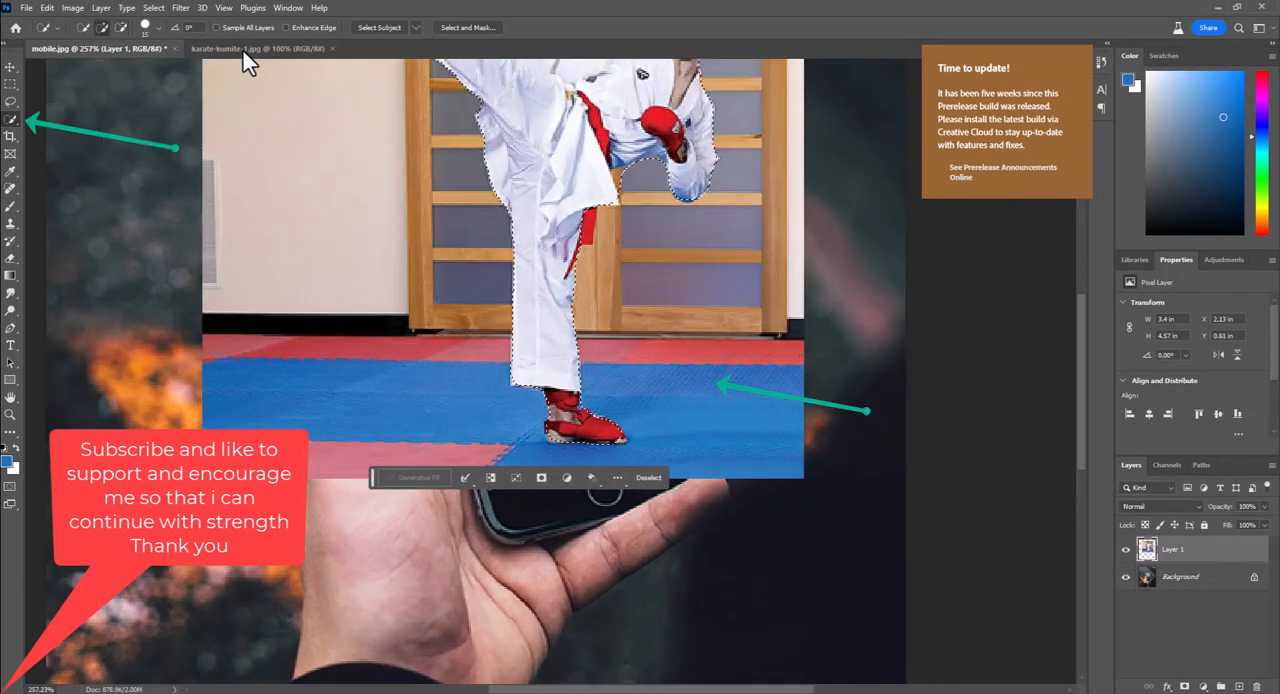
left_click_drag(740, 351, 630, 351)
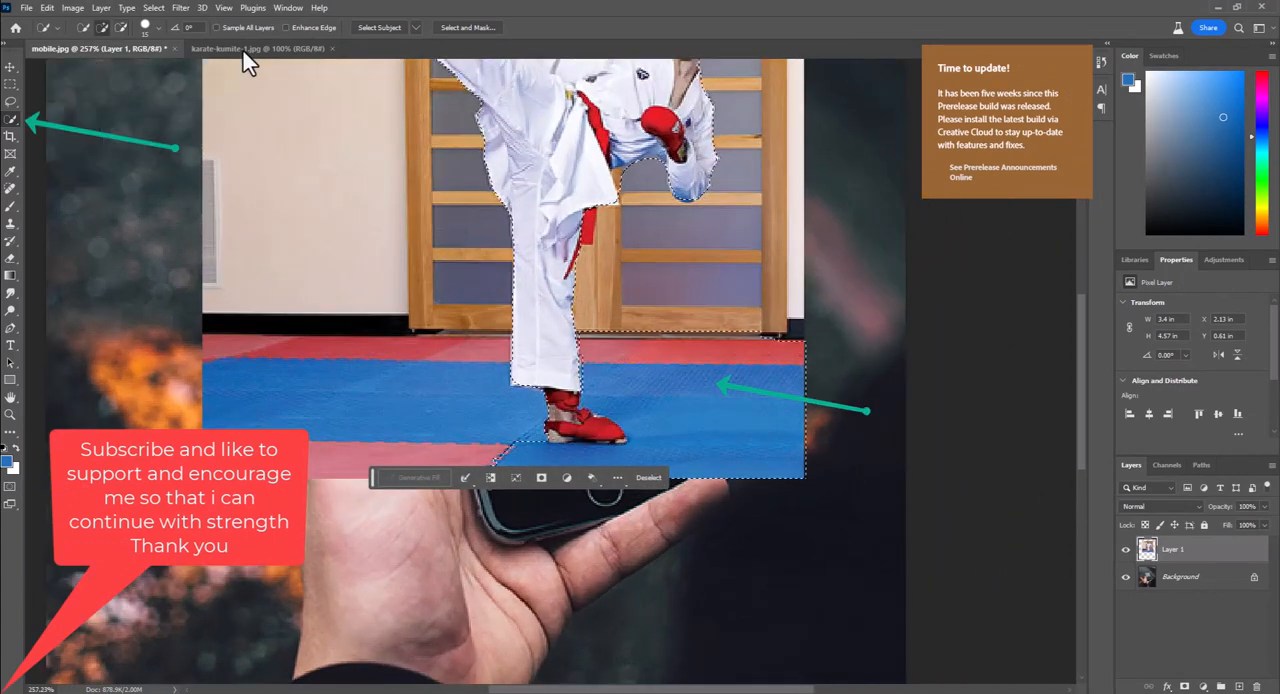
left_click_drag(480, 400, 280, 400)
mouse_move(460, 348)
left_mouse_down()
mouse_move(260, 348)
mouse_move(212, 318)
mouse_move(216, 298)
left_mouse_up()
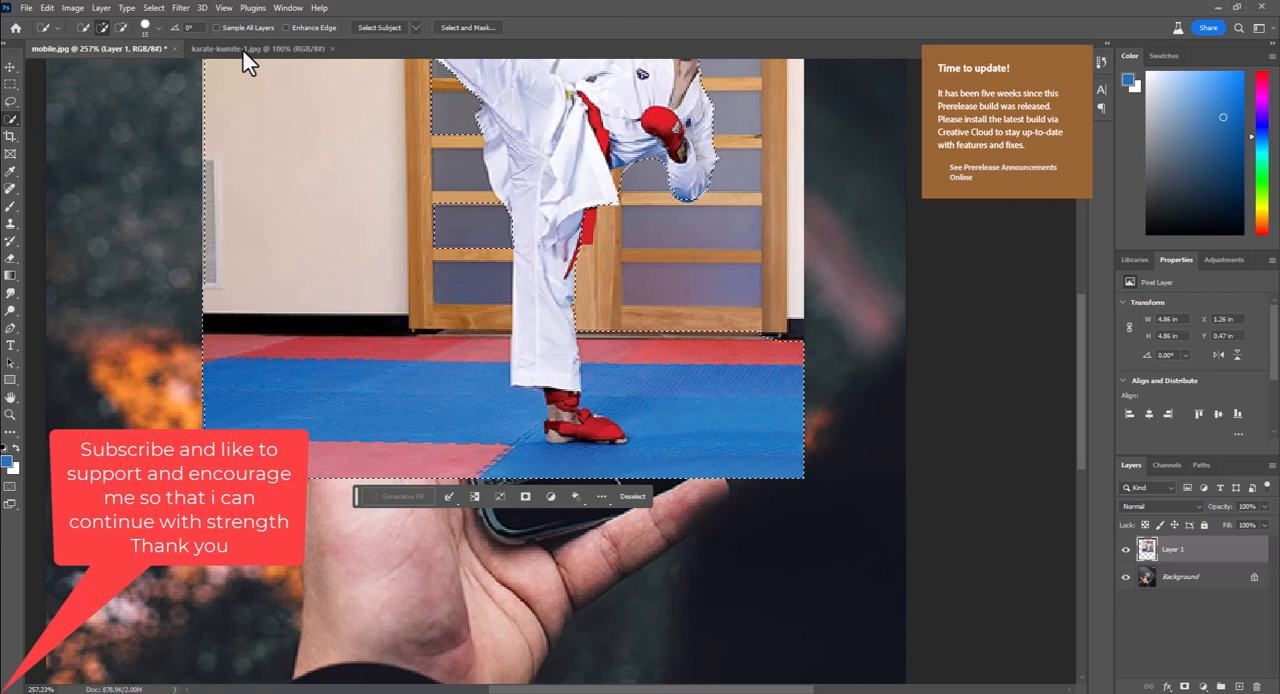
mouse_move(602, 348)
left_mouse_down()
mouse_move(640, 240)
mouse_move(690, 212)
left_mouse_up()
left_click_drag(650, 250, 567, 428)
scroll(567, 428, "down", 7)
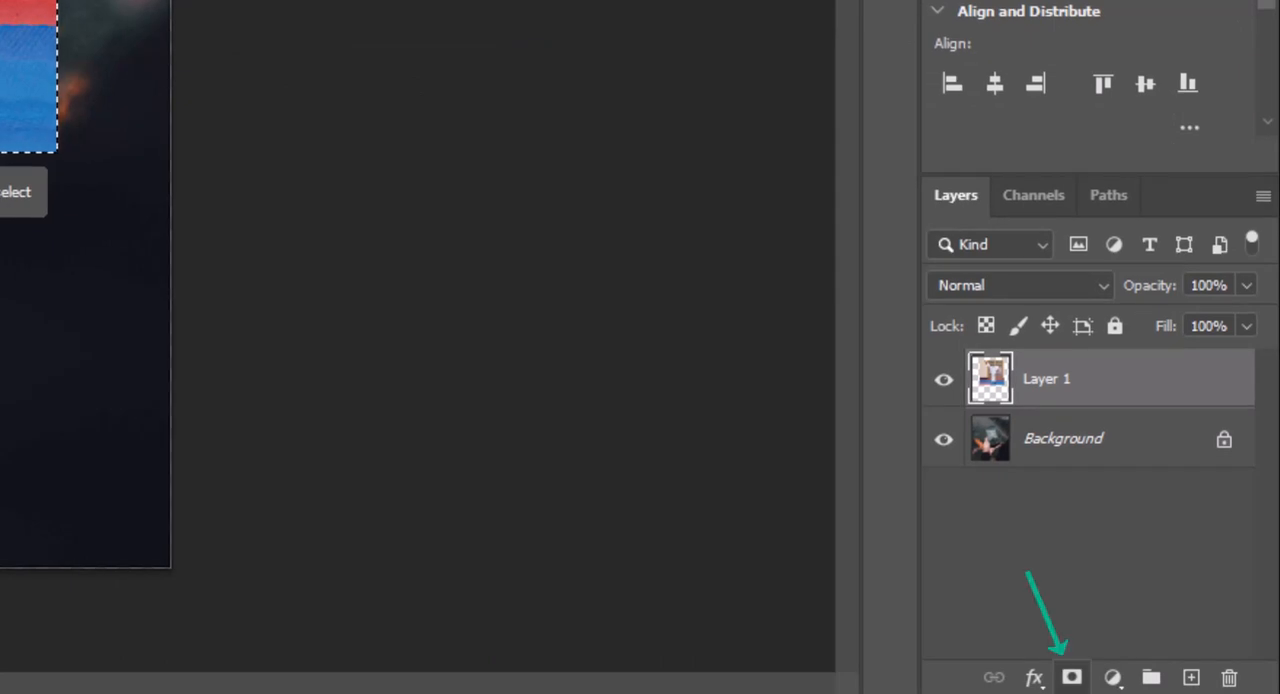
Add a layer mask to Layer 1 from the selection and nudge the masked photo slightly upward
left_click(1071, 677)
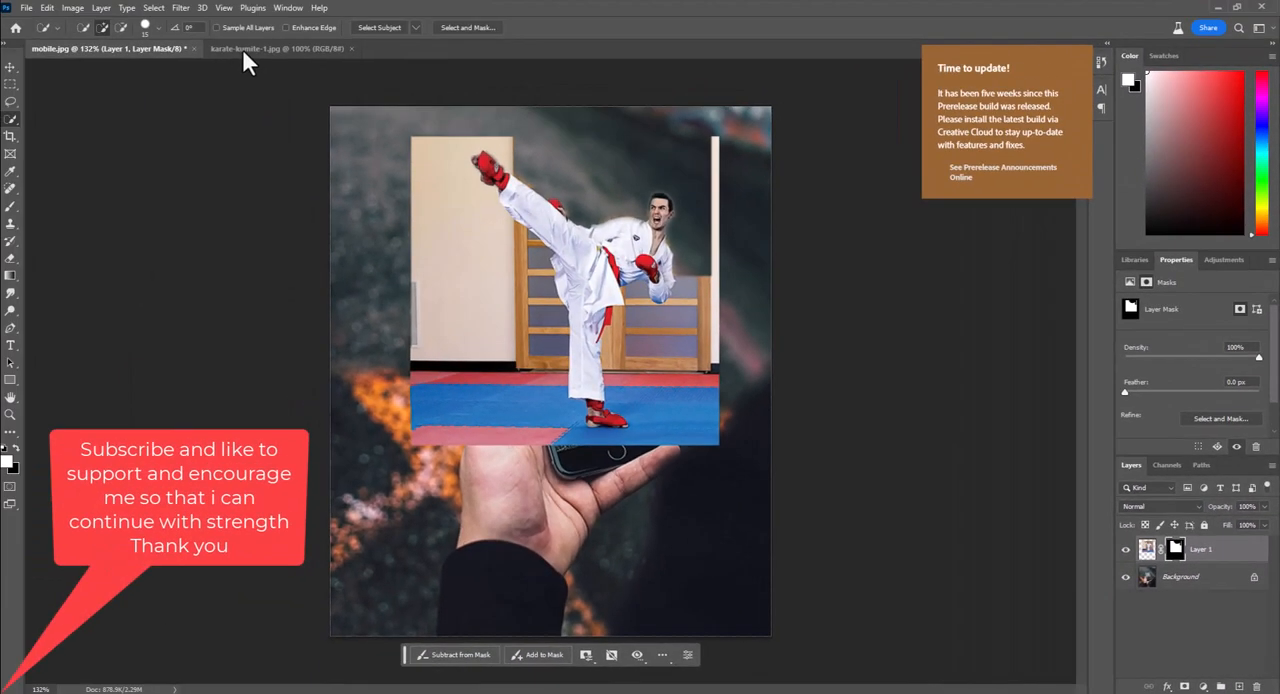
key("v")
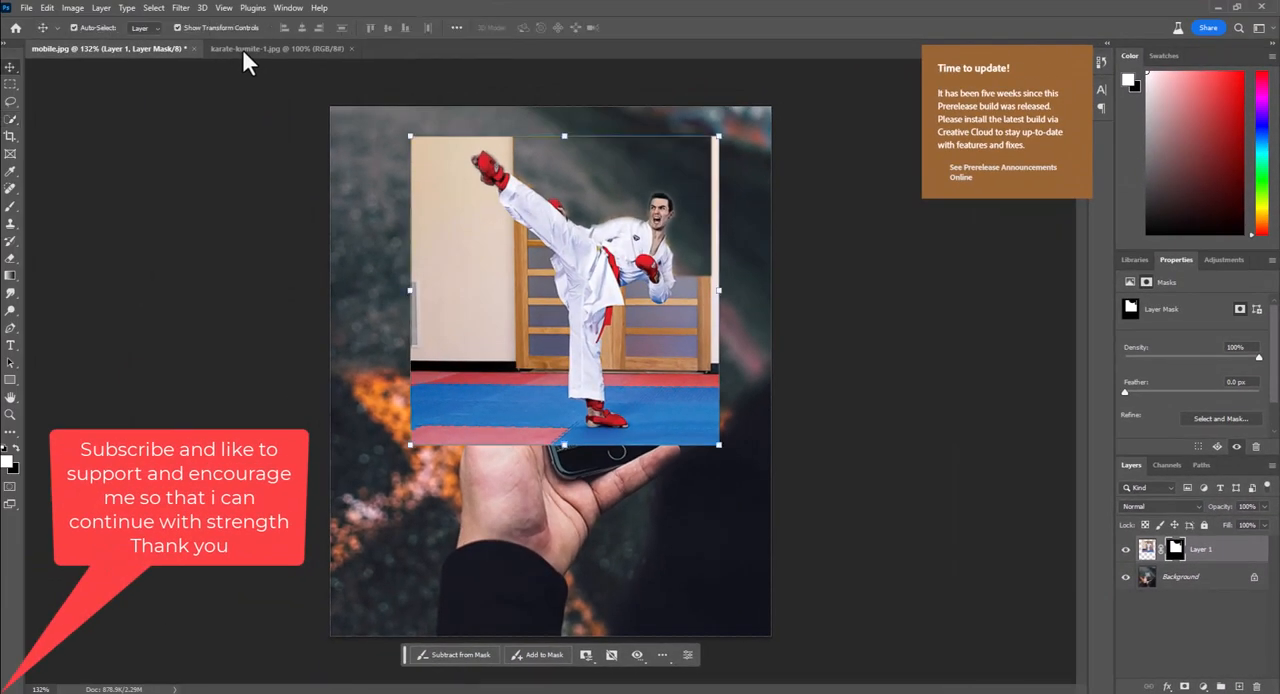
mouse_move(637, 363)
left_mouse_down()
mouse_move(593, 309)
mouse_move(625, 360)
mouse_move(638, 357)
left_mouse_up()
scroll(605, 419, "up", 3)
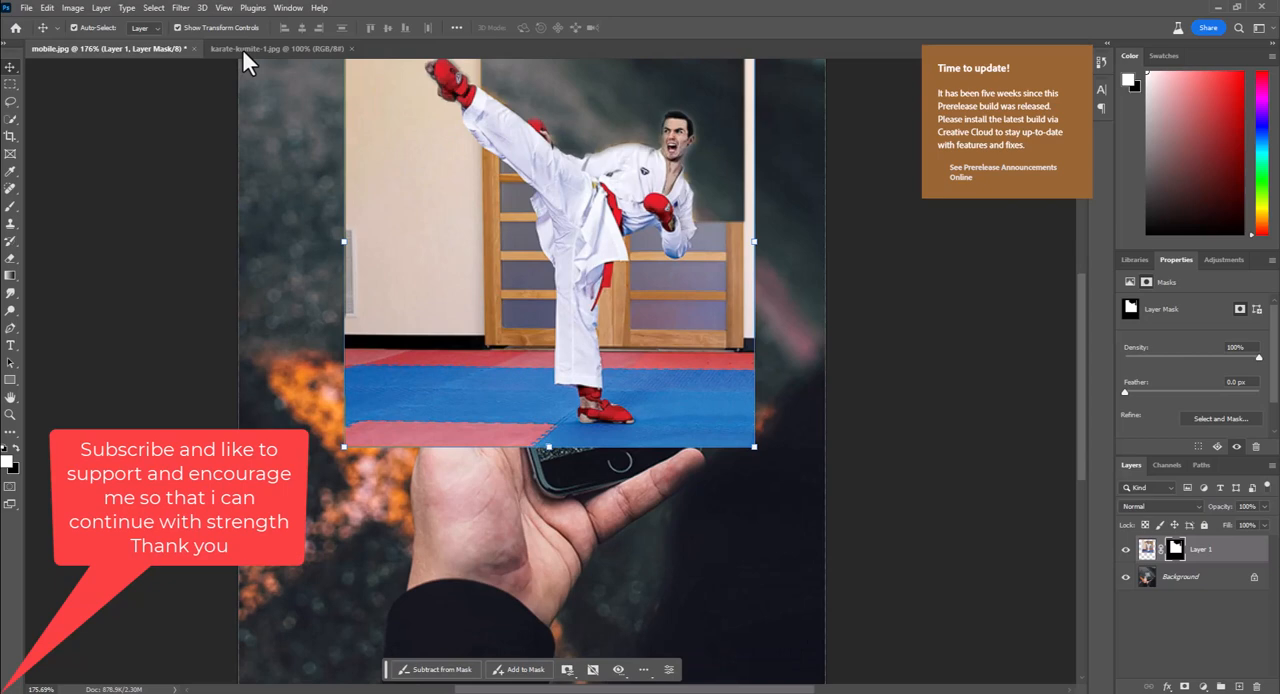
left_click_drag(605, 419, 475, 476)
left_click(780, 350)
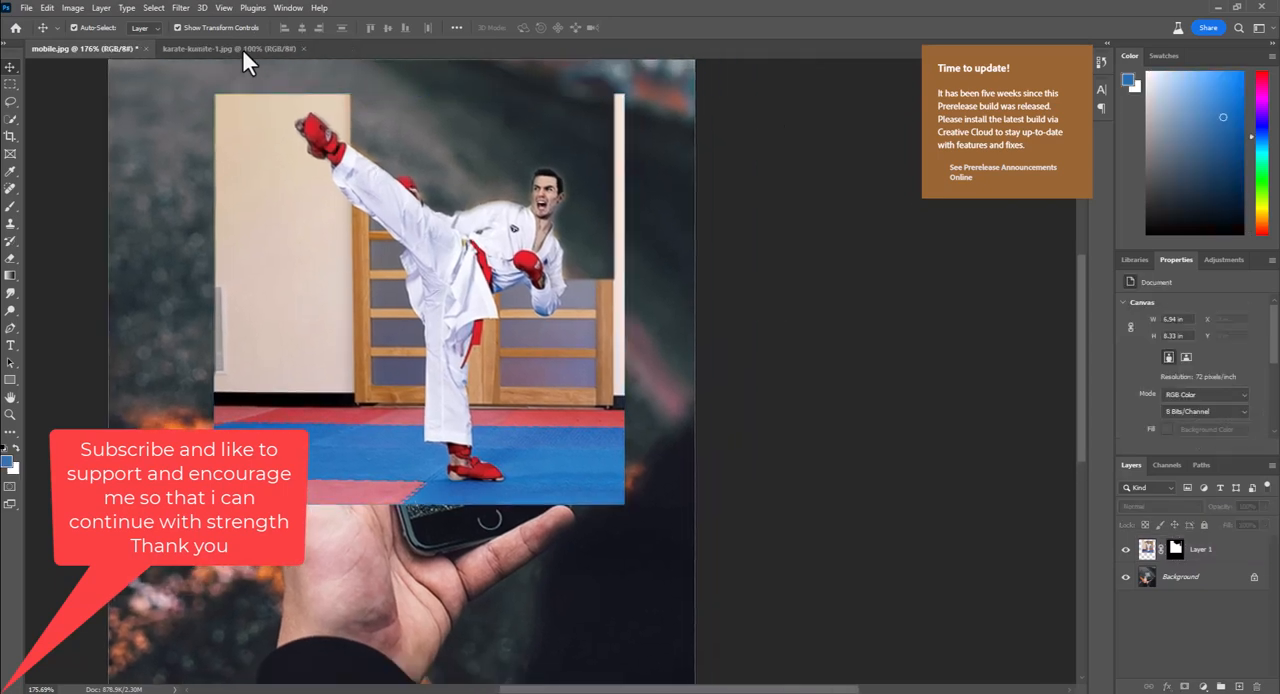
Paint black with an enlarged brush on Layer 1's mask to hide the gym background around the fighter
left_click(1175, 549)
key("b")
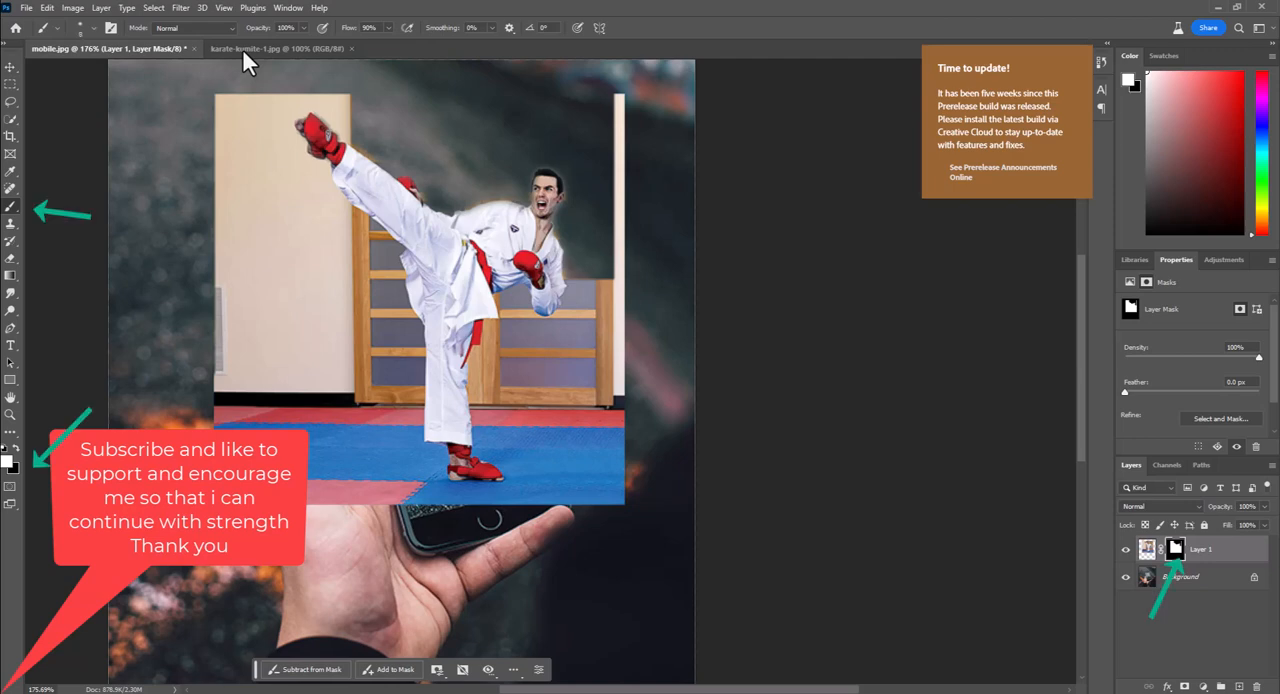
key("]")
key("]")
key("]")
key("]")
left_click_drag(618, 92, 612, 150)
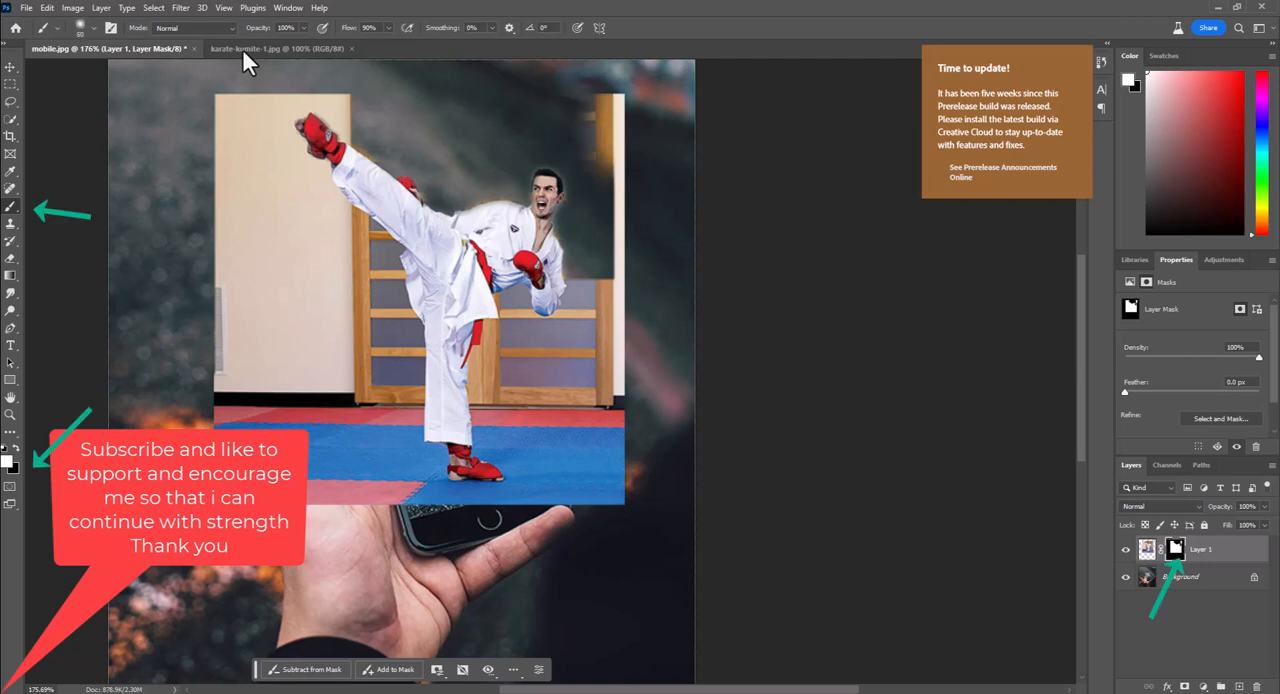
key("x")
mouse_move(605, 95)
left_mouse_down()
mouse_move(600, 380)
mouse_move(577, 318)
left_mouse_up()
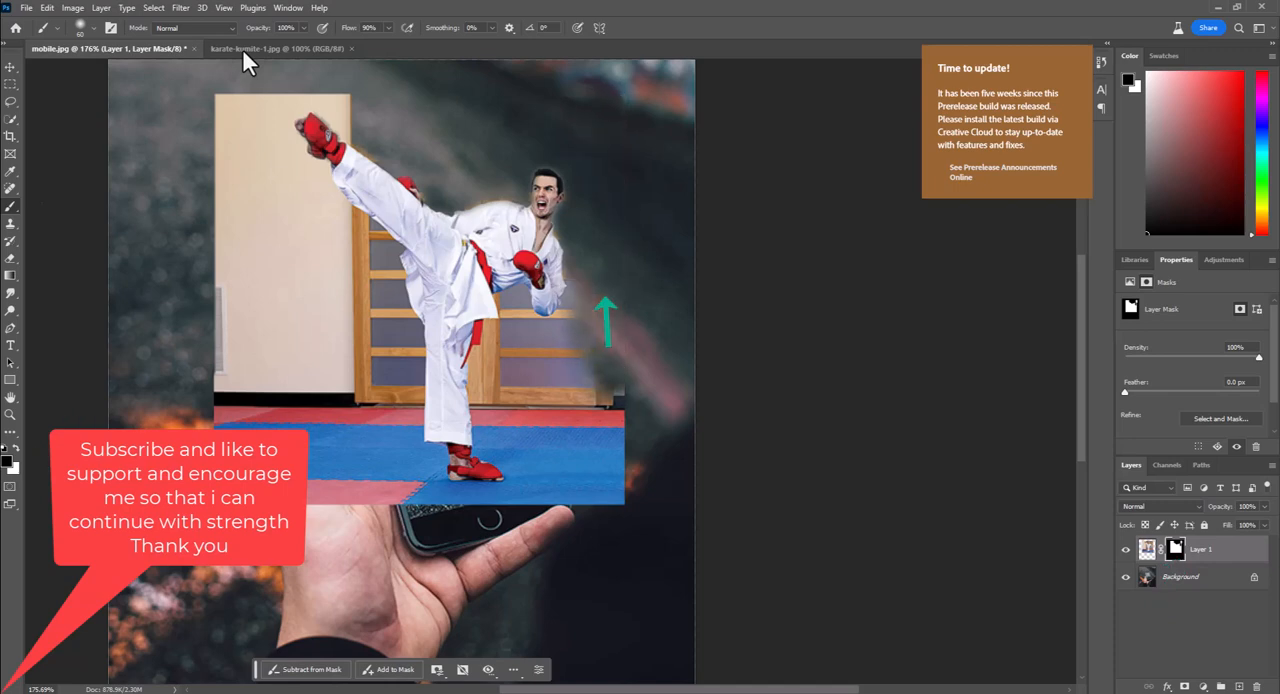
mouse_move(600, 395)
left_mouse_down()
mouse_move(600, 500)
mouse_move(580, 480)
mouse_move(572, 385)
mouse_move(594, 345)
mouse_move(545, 392)
left_mouse_up()
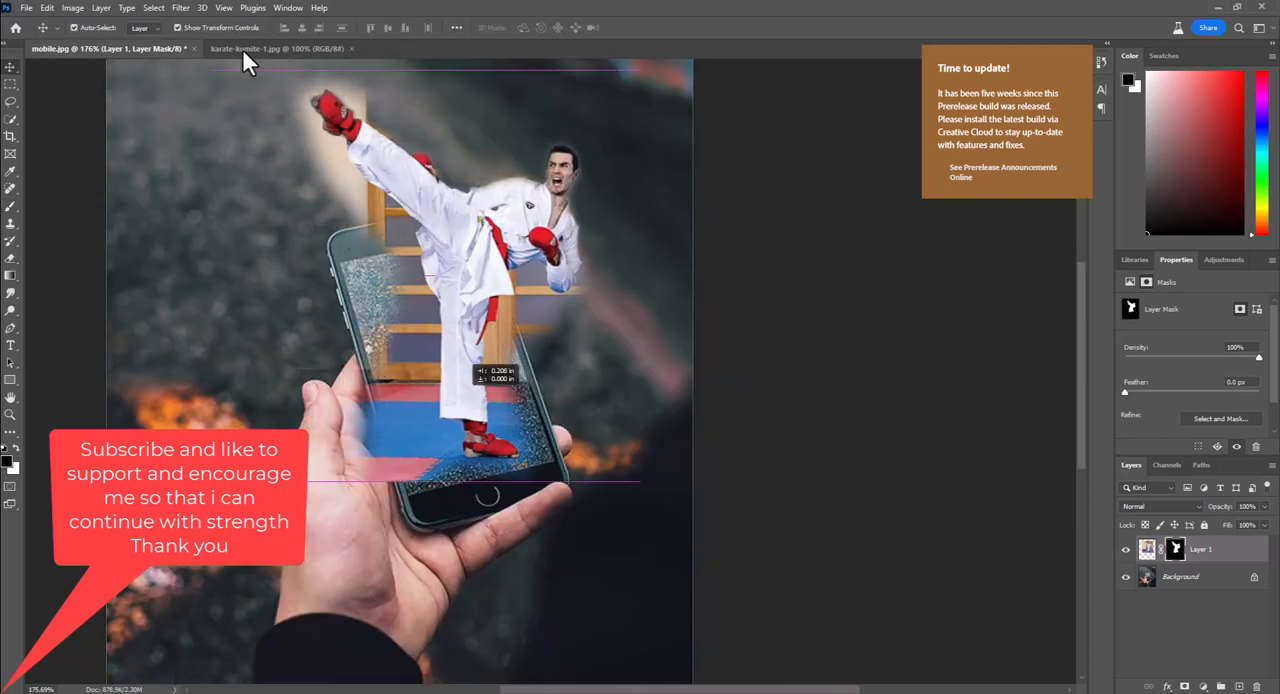
Refine Layer 1's mask along the phone's left edge, hiding mat overflow in black and restoring the screen area in white
left_click(850, 400)
key("b")
left_click(1175, 549)
left_click_drag(358, 392, 388, 478)
key("x")
left_click_drag(370, 262, 380, 360)
mouse_move(400, 465)
left_mouse_down()
mouse_move(542, 470)
mouse_move(370, 462)
left_mouse_up()
Paint black on the mask to hide the gym background beyond the phone's right edge
scroll(543, 480, "up", 5)
key("x")
left_click_drag(485, 130, 508, 330)
left_click_drag(500, 275, 534, 396)
mouse_move(530, 300)
left_mouse_down()
mouse_move(545, 350)
mouse_move(685, 228)
left_mouse_up()
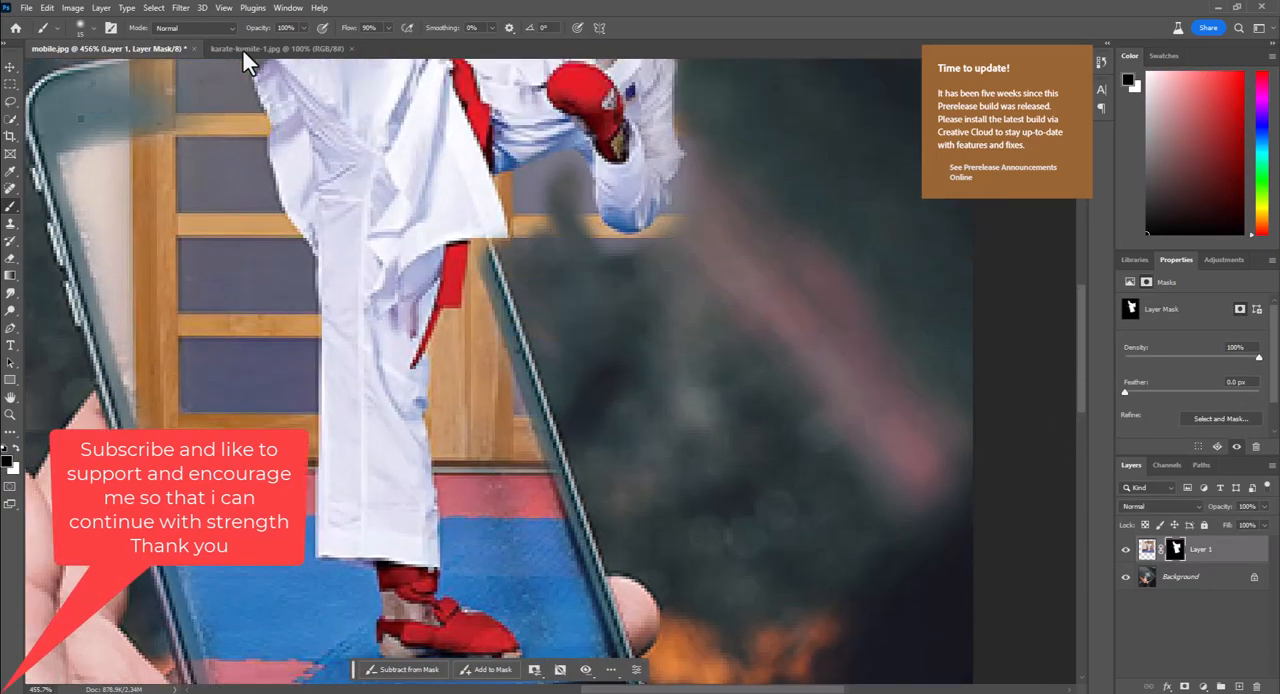
Mask out the remaining wall around the fighter's bent arm and jacket hem, using a smaller brush for the fine edges
left_click_drag(610, 240, 550, 172)
mouse_move(540, 226)
left_mouse_down()
mouse_move(516, 178)
mouse_move(513, 232)
left_mouse_up()
key("bracketleft")
key("bracketleft")
left_click_drag(516, 172, 582, 156)
mouse_move(598, 208)
left_mouse_down()
mouse_move(680, 196)
mouse_move(684, 108)
left_mouse_up()
mouse_move(500, 196)
left_mouse_down()
mouse_move(508, 230)
mouse_move(472, 252)
left_mouse_up()
Restore the mat inside the phone screen's right side in white and hide its overflow on the lower bezel in black
key("x")
mouse_move(536, 608)
left_mouse_down()
mouse_move(522, 370)
mouse_move(592, 432)
mouse_move(504, 456)
left_mouse_up()
key("bracketleft")
key("x")
left_click_drag(600, 434, 550, 446)
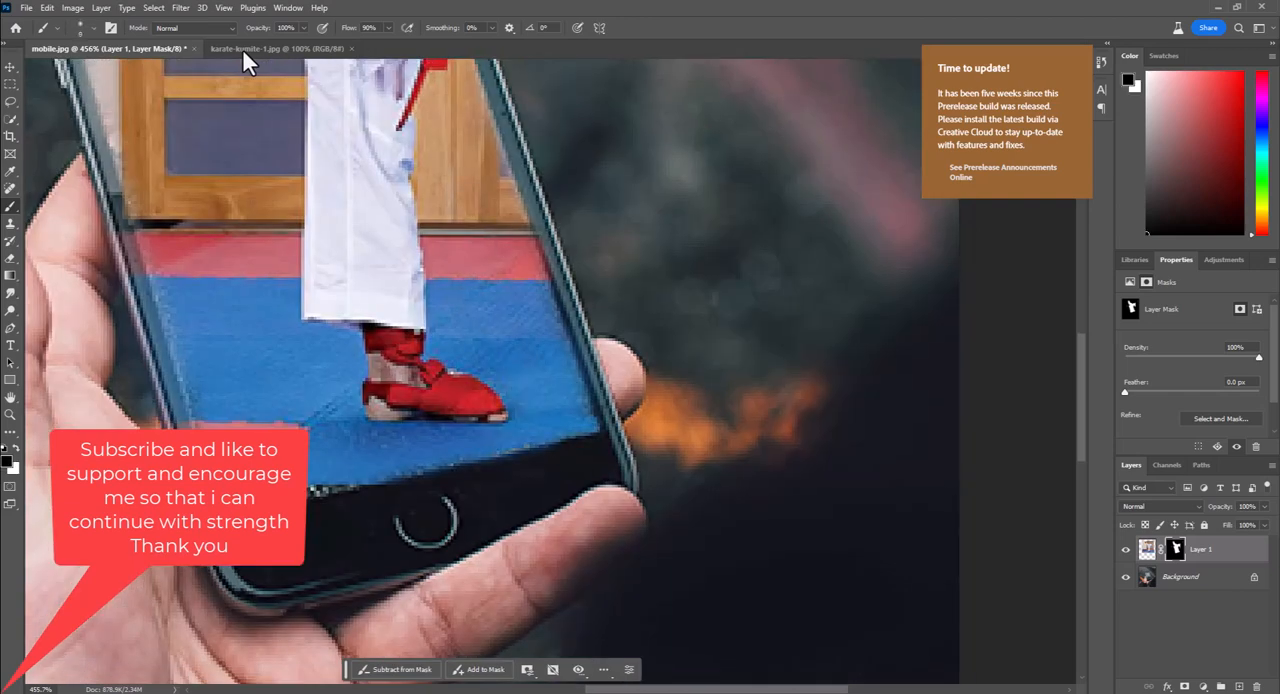
Paint white on the mask to bring back the mat along the phone screen's left and bottom edges
key("x")
left_click_drag(176, 316, 188, 412)
mouse_move(260, 150)
left_mouse_down()
mouse_move(480, 480)
mouse_move(546, 610)
left_mouse_up()
left_click_drag(350, 374, 460, 353)
key("x")
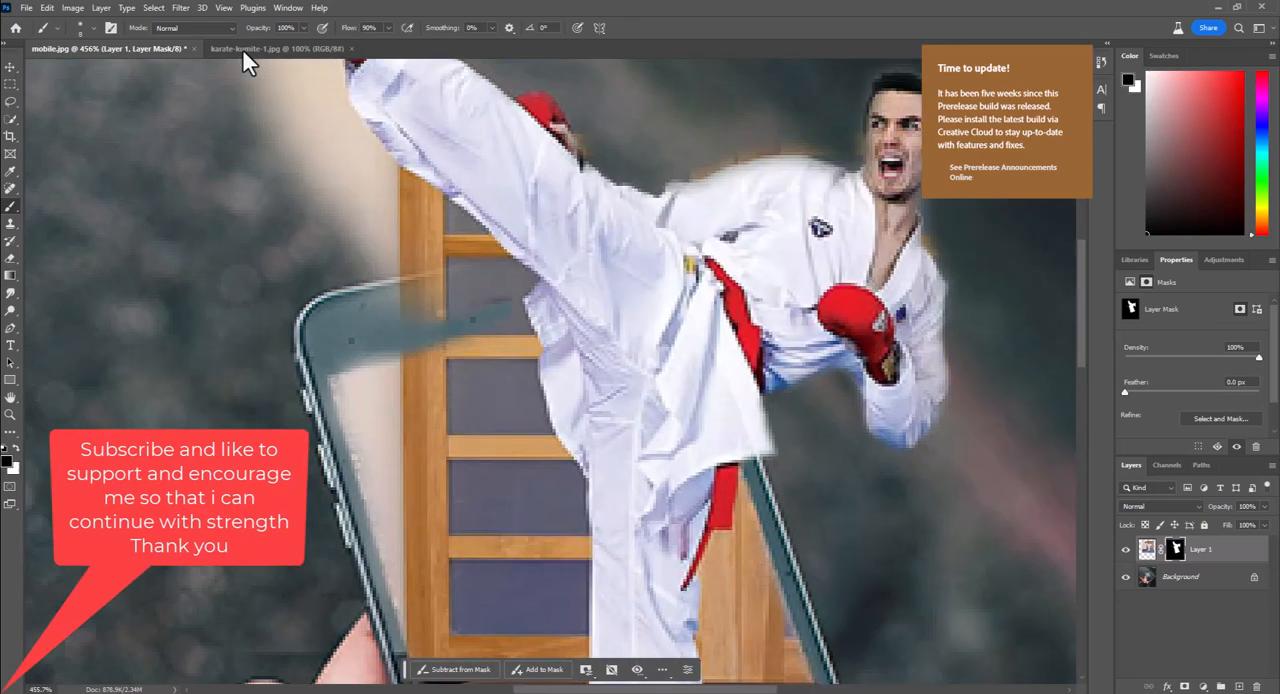
Paint black on the mask to remove the wall around the raised leg and above the phone's top edge
mouse_move(508, 284)
left_mouse_down()
mouse_move(372, 298)
mouse_move(484, 266)
left_mouse_up()
mouse_move(446, 250)
left_mouse_down()
mouse_move(336, 256)
mouse_move(484, 250)
left_mouse_up()
left_click_drag(496, 248, 396, 174)
left_click_drag(384, 224, 486, 230)
left_click_drag(400, 190, 477, 430)
left_click_drag(460, 376, 360, 438)
left_click_drag(436, 416, 306, 256)
mouse_move(320, 256)
left_mouse_down()
mouse_move(406, 370)
mouse_move(396, 318)
left_mouse_up()
mouse_move(420, 330)
left_mouse_down()
mouse_move(356, 290)
mouse_move(421, 402)
left_mouse_up()
left_click_drag(438, 392, 350, 266)
left_click_drag(392, 262, 514, 260)
left_click_drag(470, 400, 496, 390)
left_click_drag(496, 390, 512, 416)
left_click_drag(442, 356, 426, 298)
mouse_move(430, 284)
left_mouse_down()
mouse_move(534, 312)
mouse_move(636, 398)
left_mouse_up()
left_click_drag(596, 378, 512, 278)
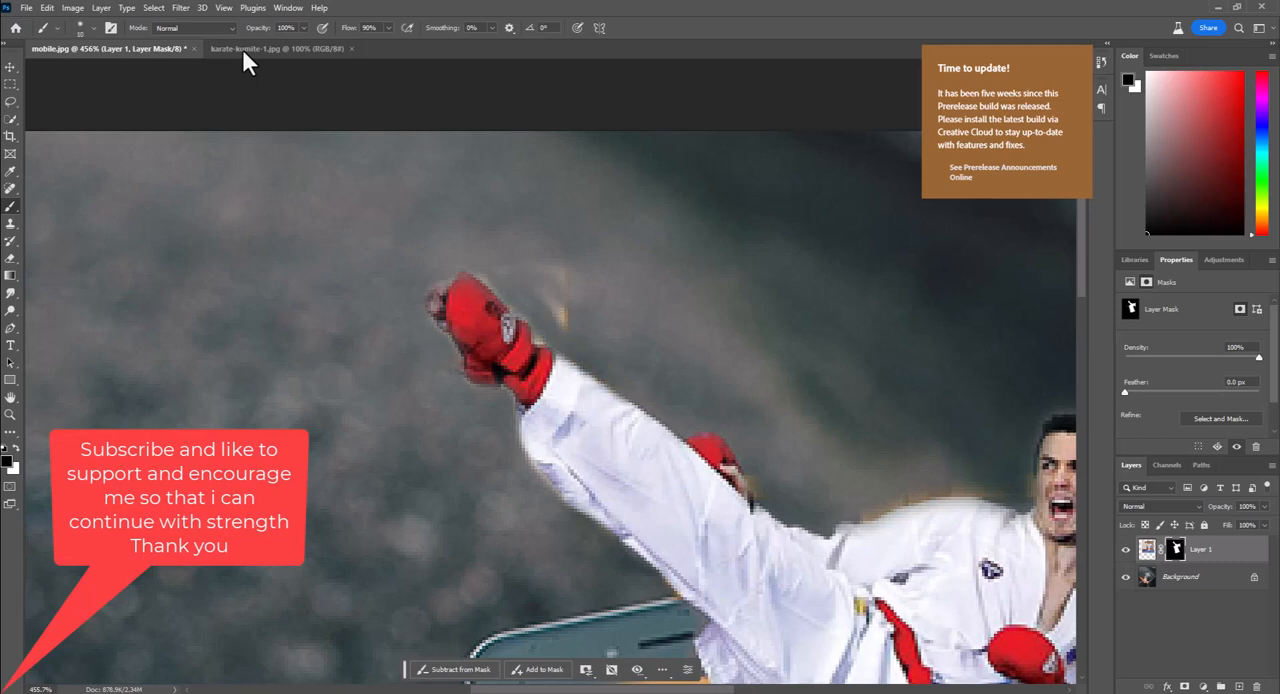
Clean the leftover background fringe around the raised foot and leg on the mask with a smaller brush
key("bracketleft")
left_click_drag(554, 328, 488, 280)
left_click_drag(640, 480, 460, 180)
scroll(243, 50, "down", 15)
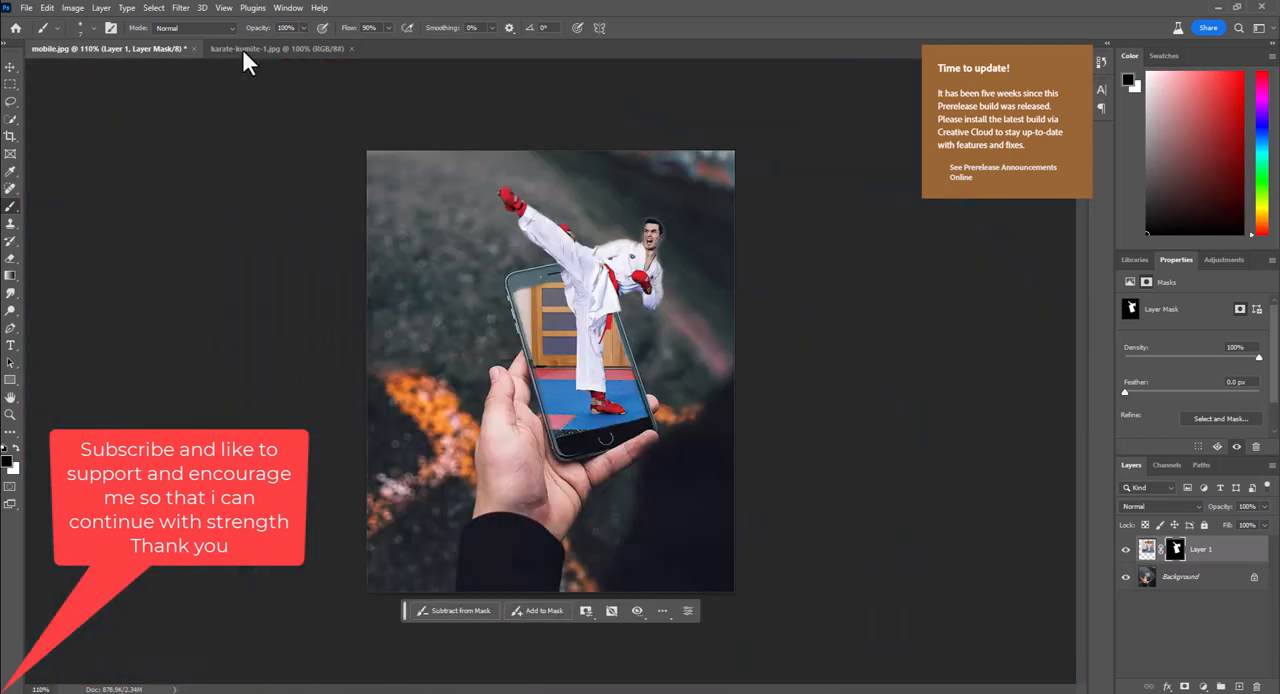
Paint blue and pink mat colours on Layer 1's image to cover the speckled gap at the phone screen's bottom corner
scroll(243, 50, "up", 7)
left_click(1147, 549)
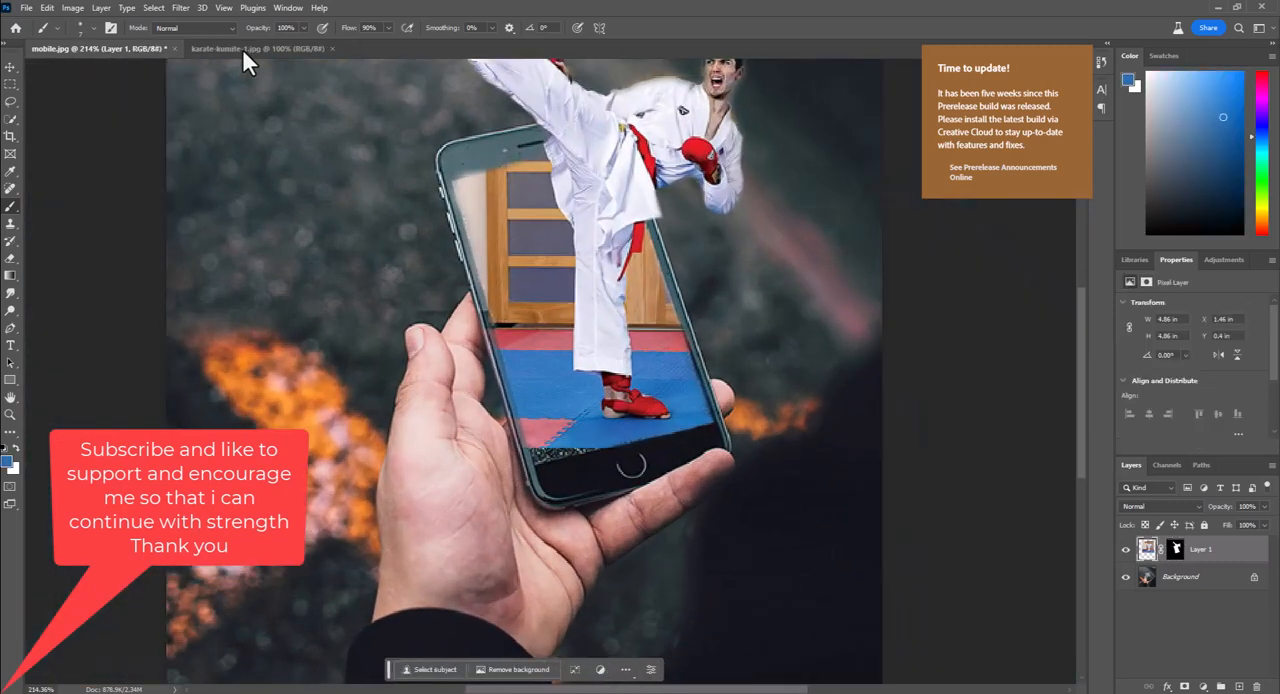
scroll(583, 459, "up", 10)
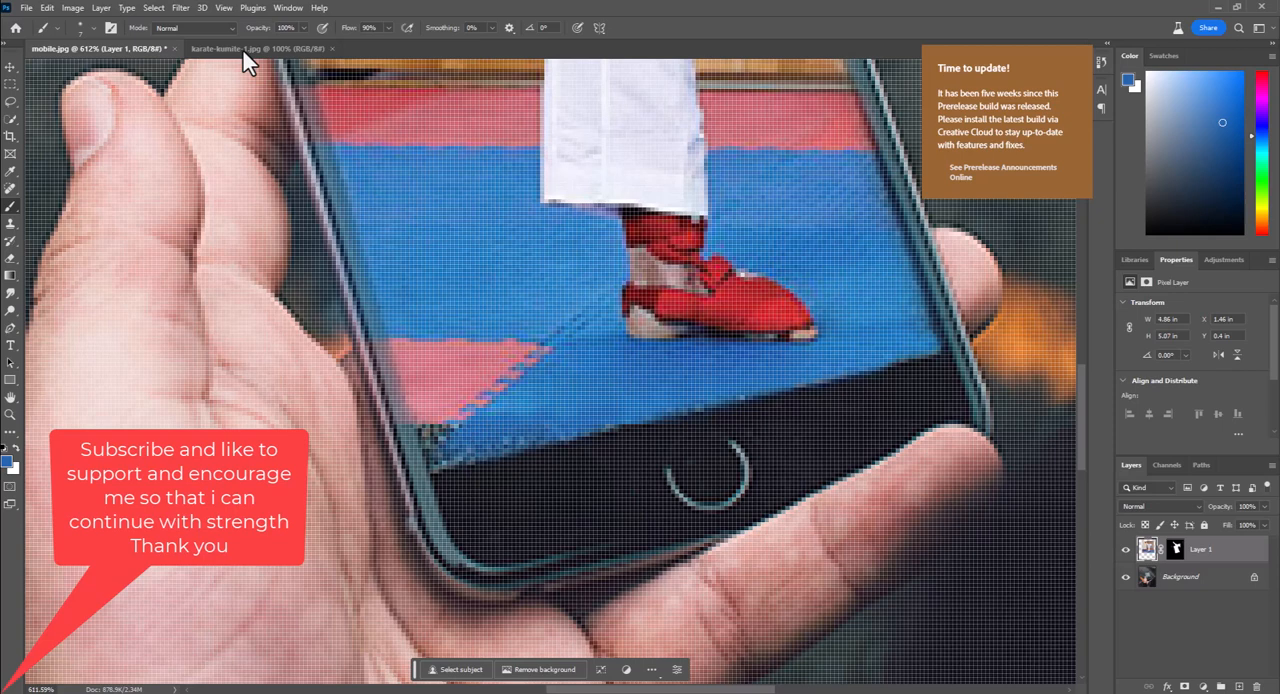
left_click(458, 340, "alt")
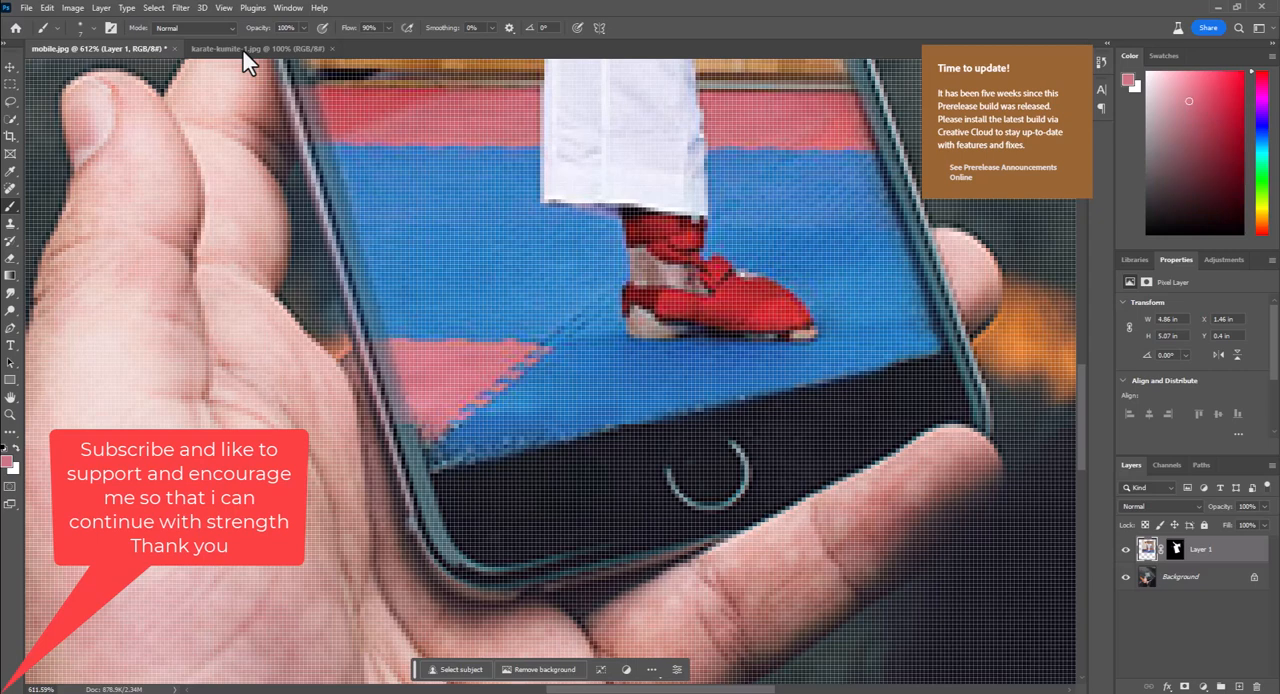
key("ctrl+z")
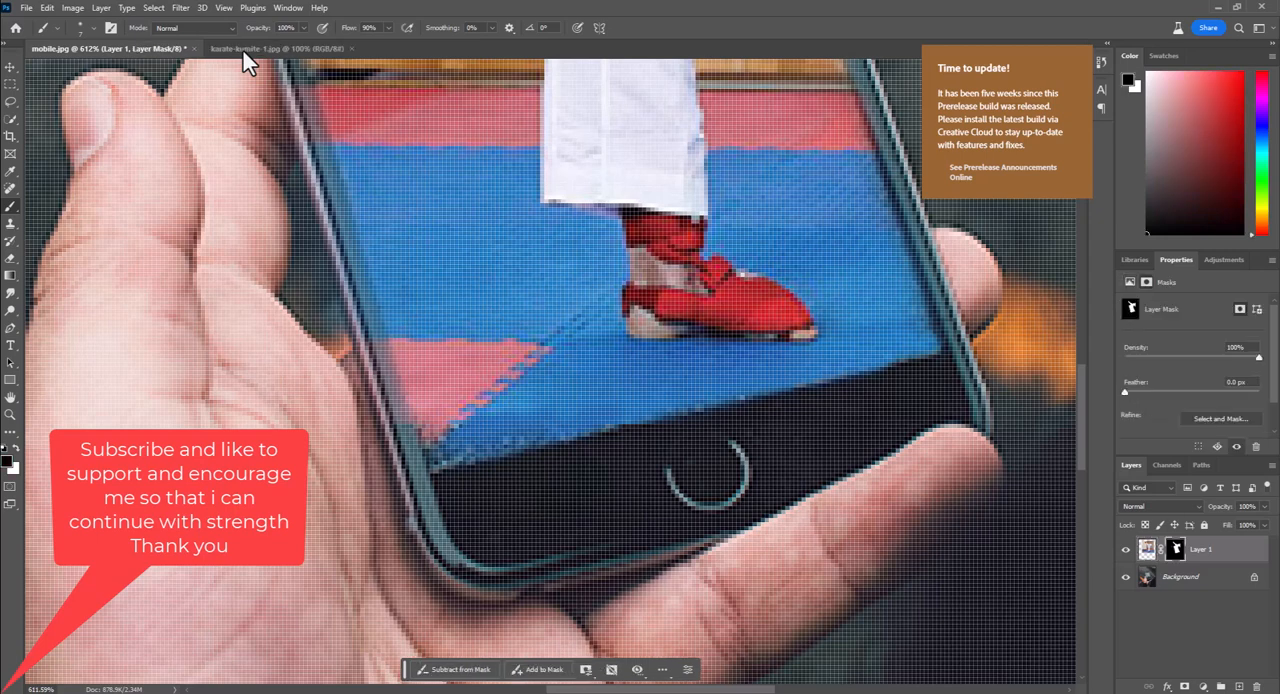
Paint white on the mask to even out the mat along the phone screen's bottom edge
key("x")
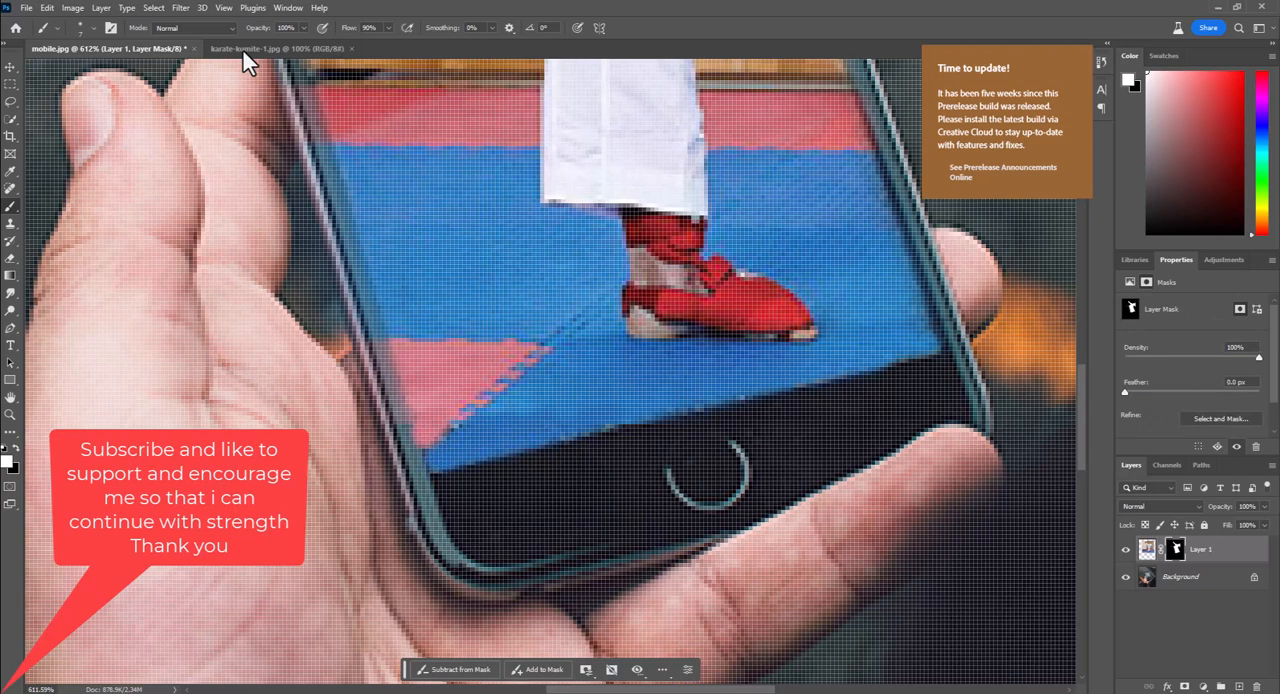
scroll(500, 405, "down", 6)
scroll(500, 395, "up", 4)
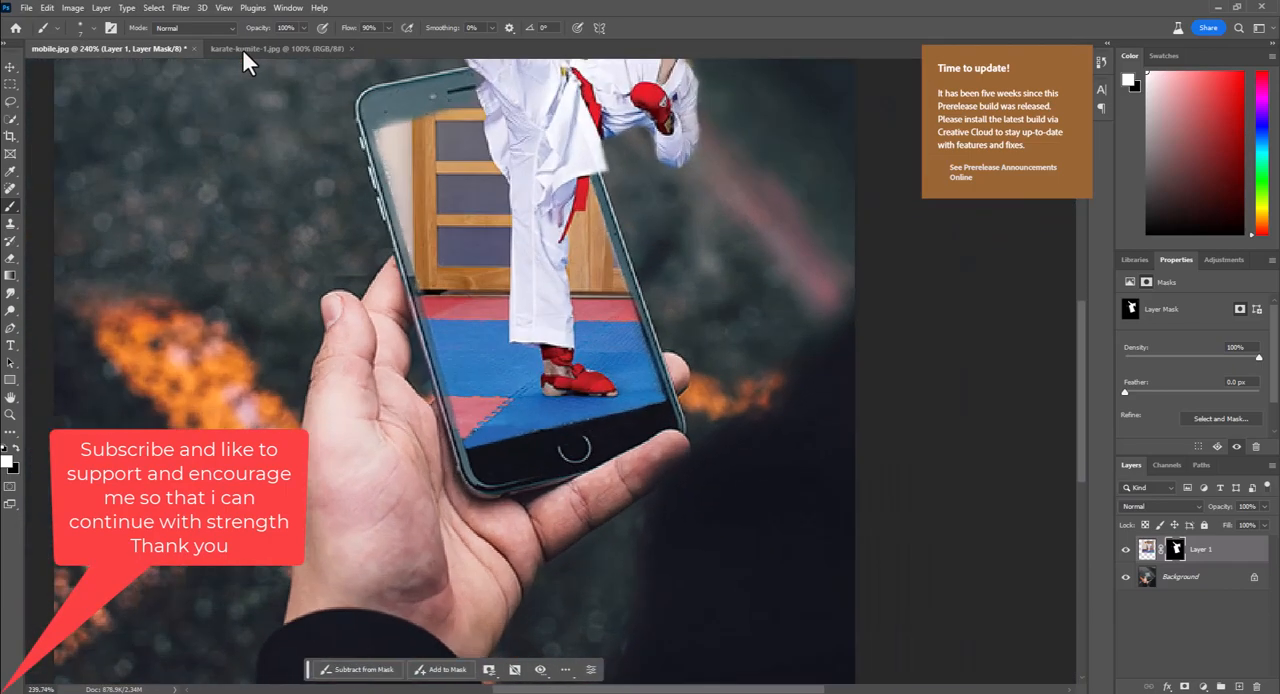
scroll(528, 415, "up", 5)
scroll(530, 410, "down", 3)
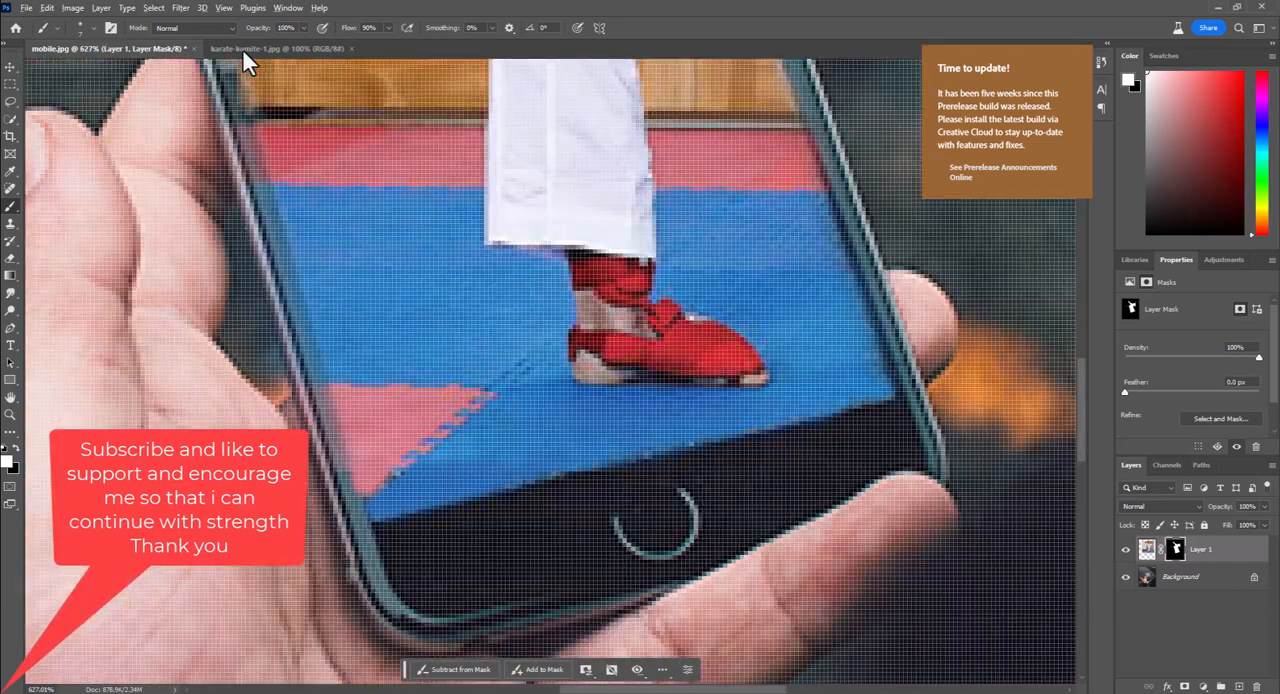
scroll(530, 410, "down", 2)
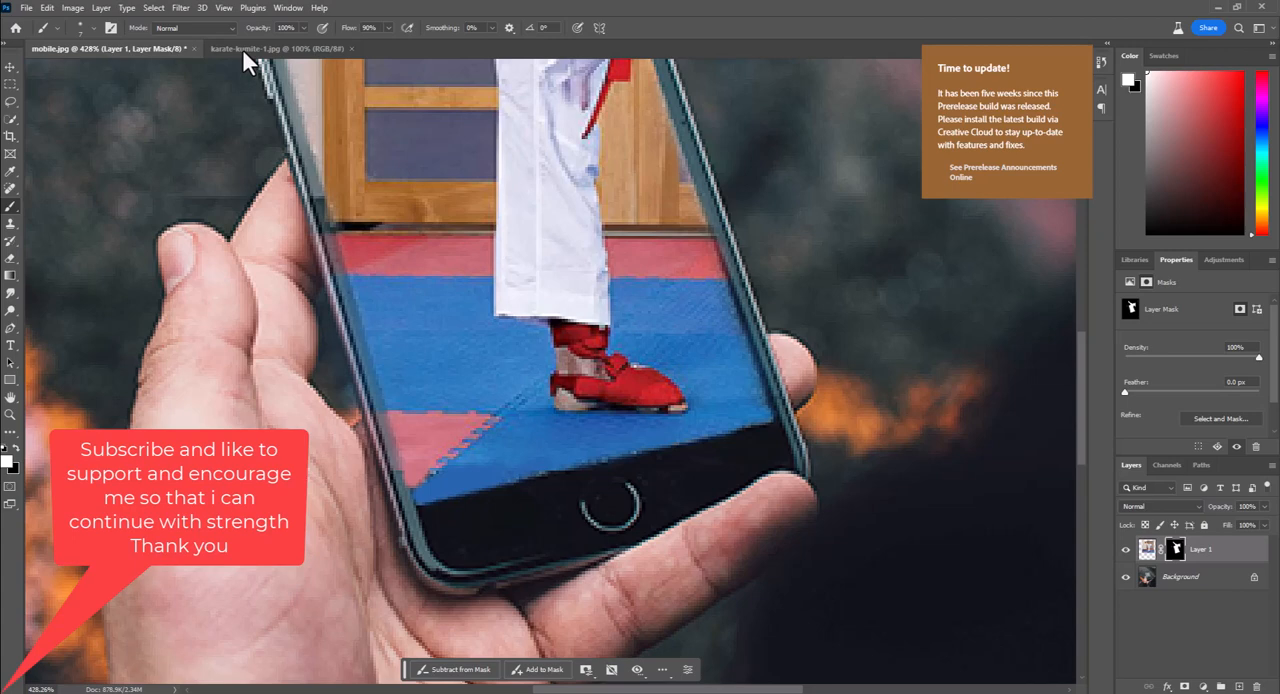
Retouch the mat near the phone screen's bottom edge on Layer 1's image with the Content-Aware Spot Healing Brush
key("x")
key("x")
key("ctrl+2")
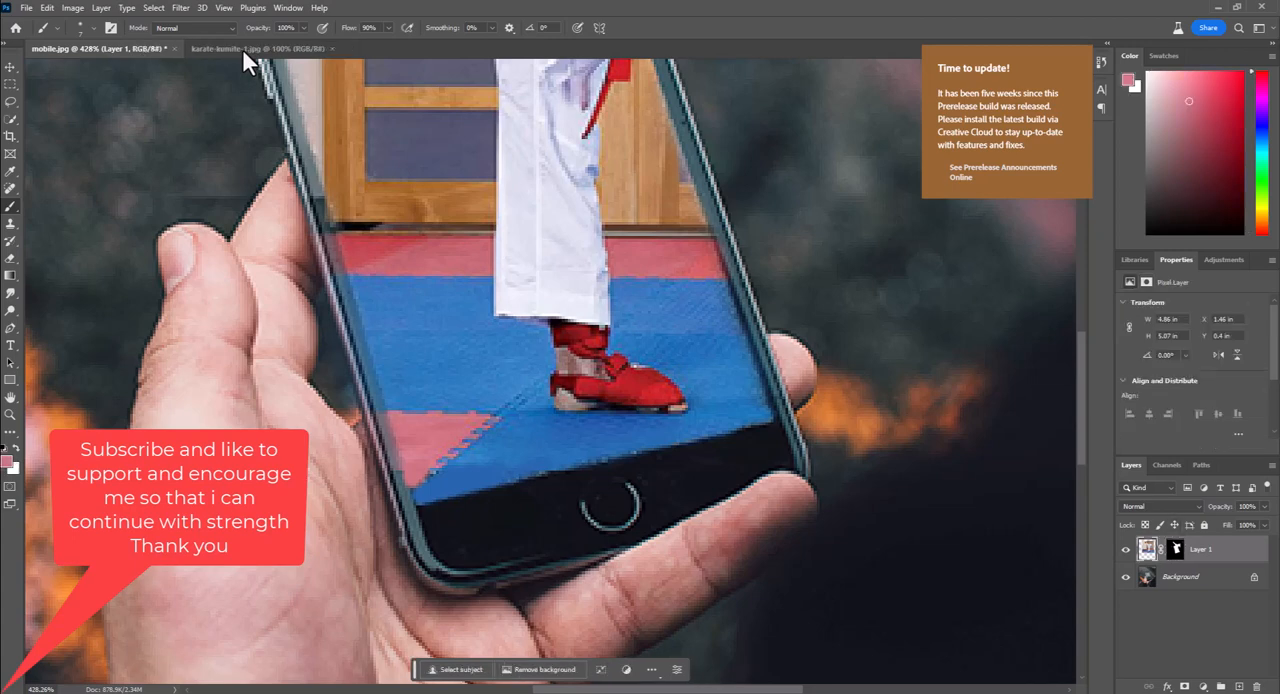
key("j")
key("ctrl+plus")
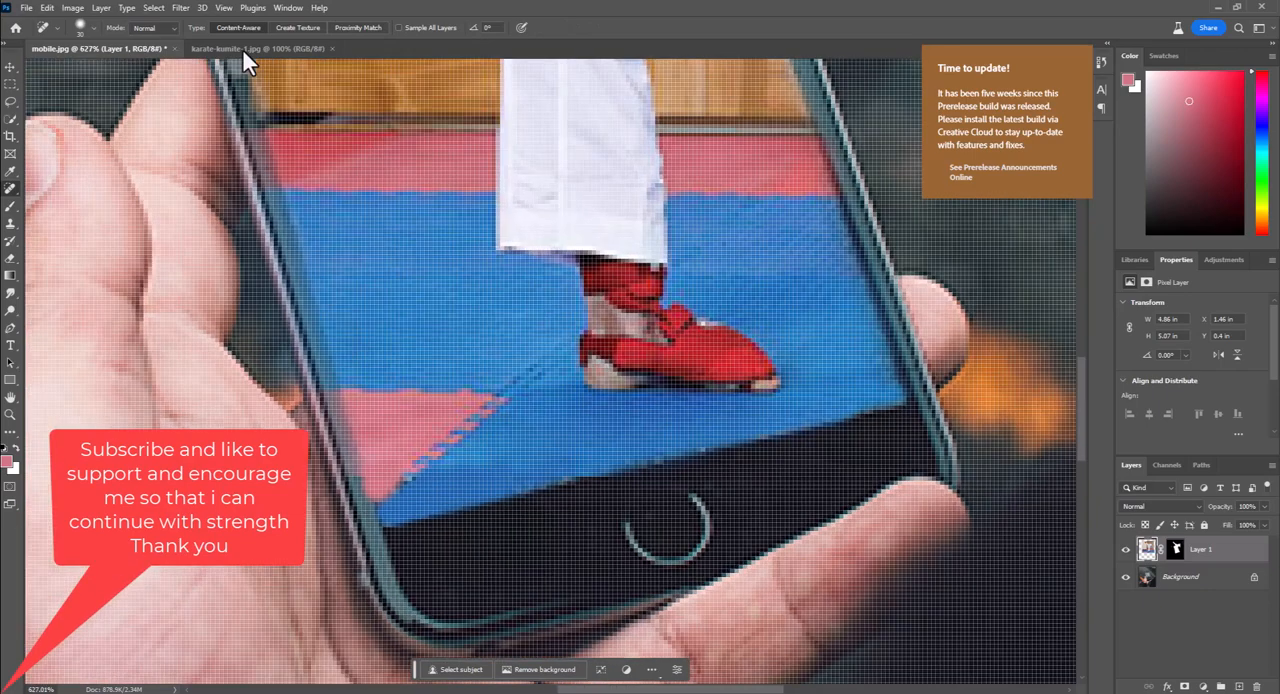
key("ctrl+minus")
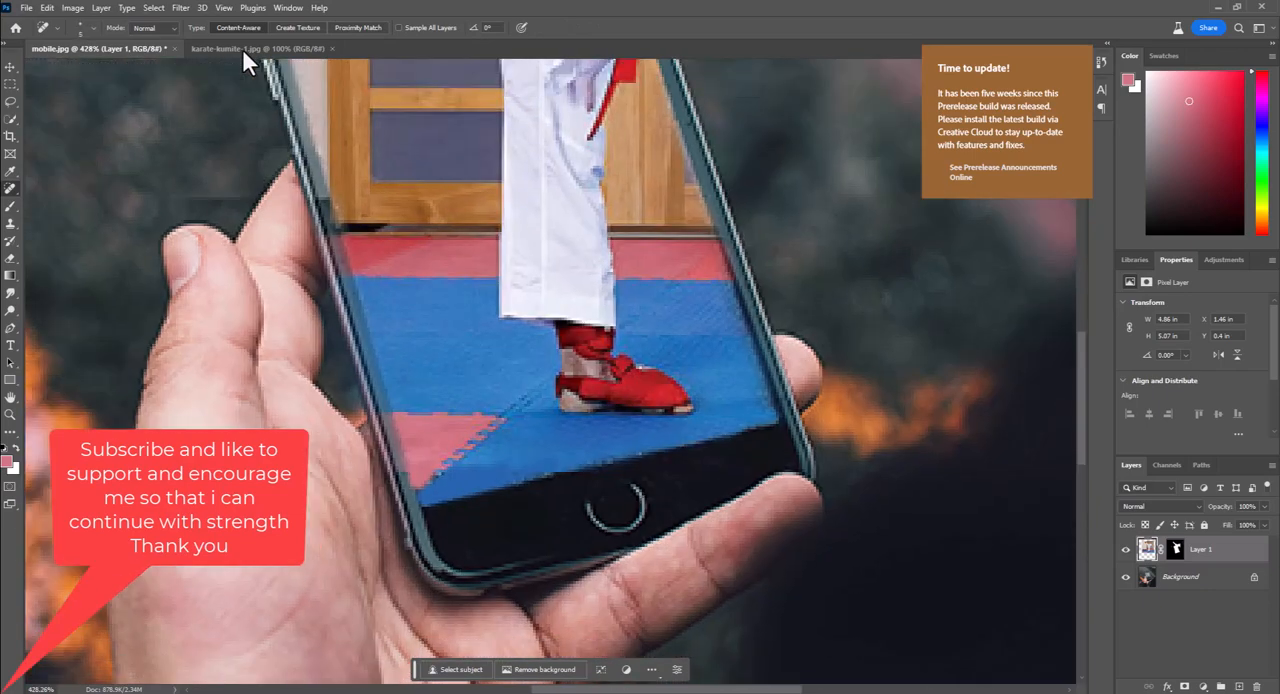
left_click_drag(515, 471, 462, 471)
Try to repair the ragged seam between the pink and blue mats with the Patch tool
right_click(10, 189)
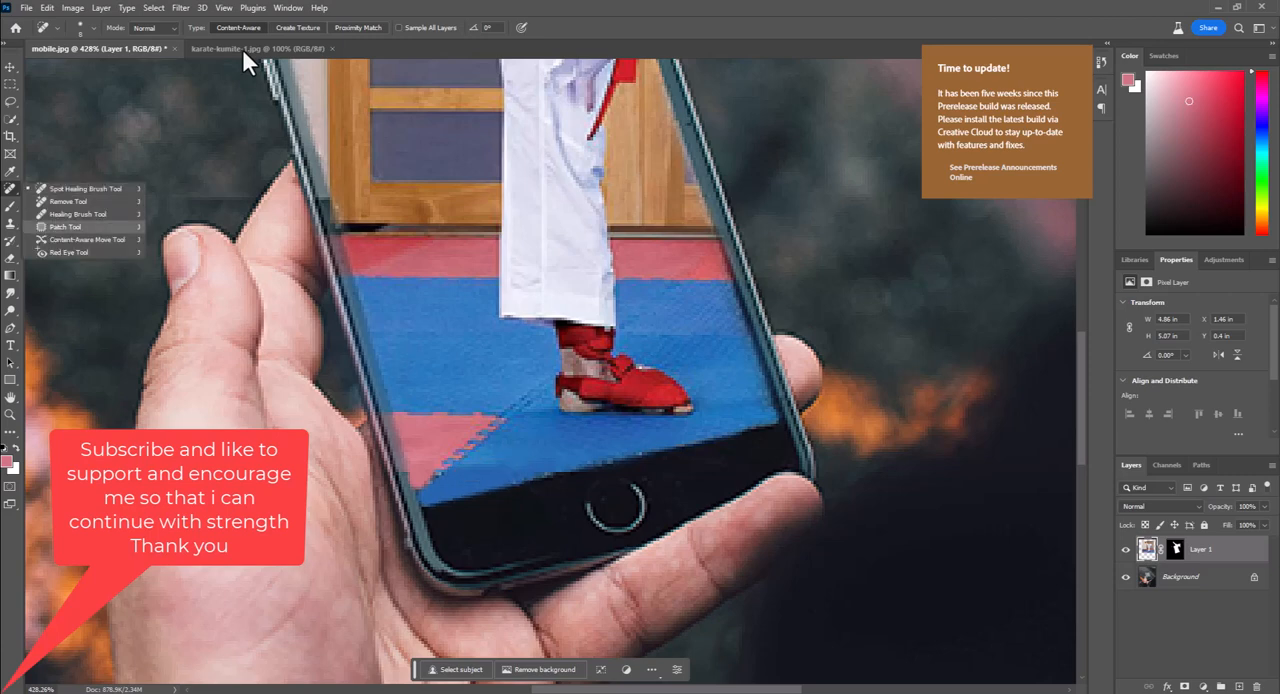
left_click(65, 227)
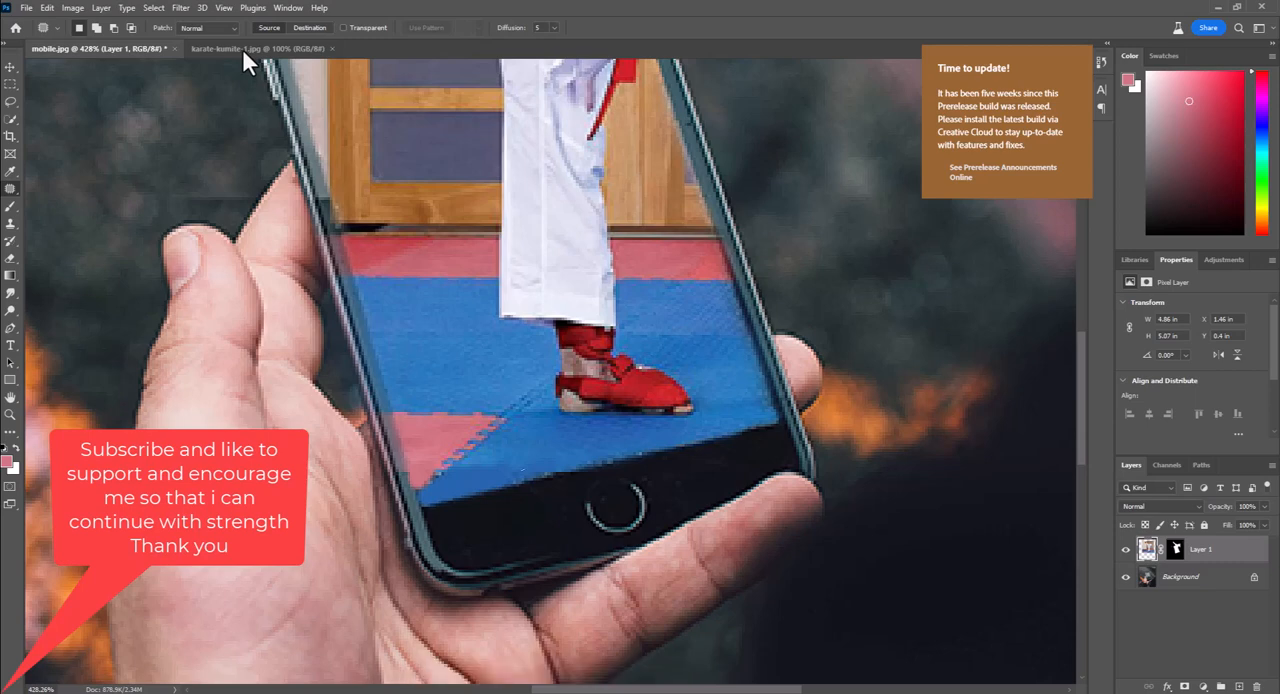
left_click_drag(524, 469, 540, 452)
key("ctrl+d")
left_click_drag(417, 487, 476, 441)
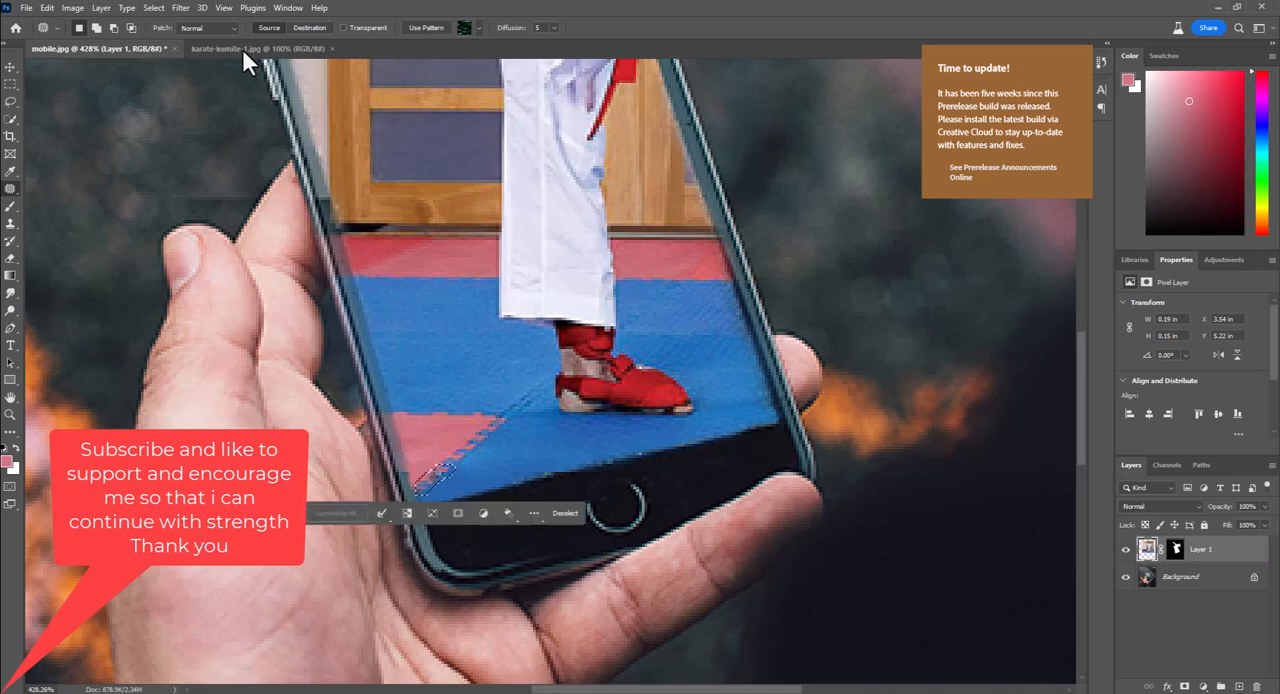
key("ctrl+d")
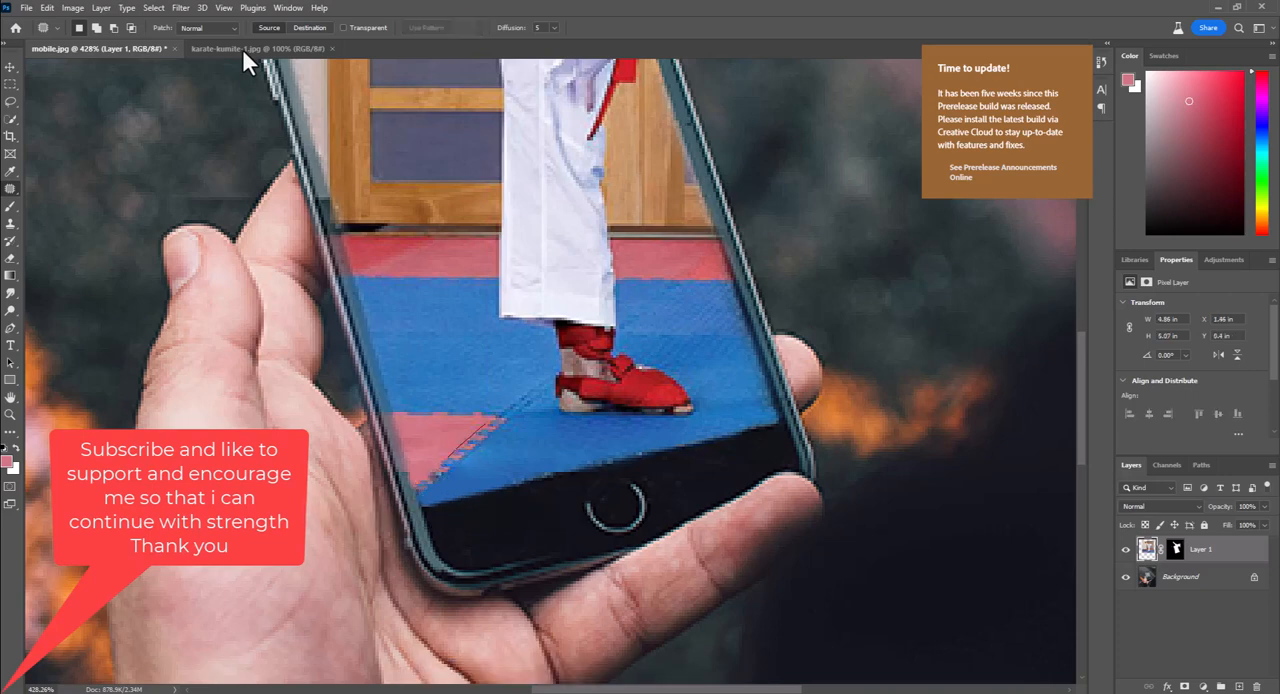
Undo the patches along the pink and blue mat seam and clear the selection
key("ctrl+z")
key("ctrl+z")
key("ctrl+z")
key("ctrl+z")
key("ctrl+z")
key("ctrl+z")
key("ctrl+z")
key("ctrl+z")
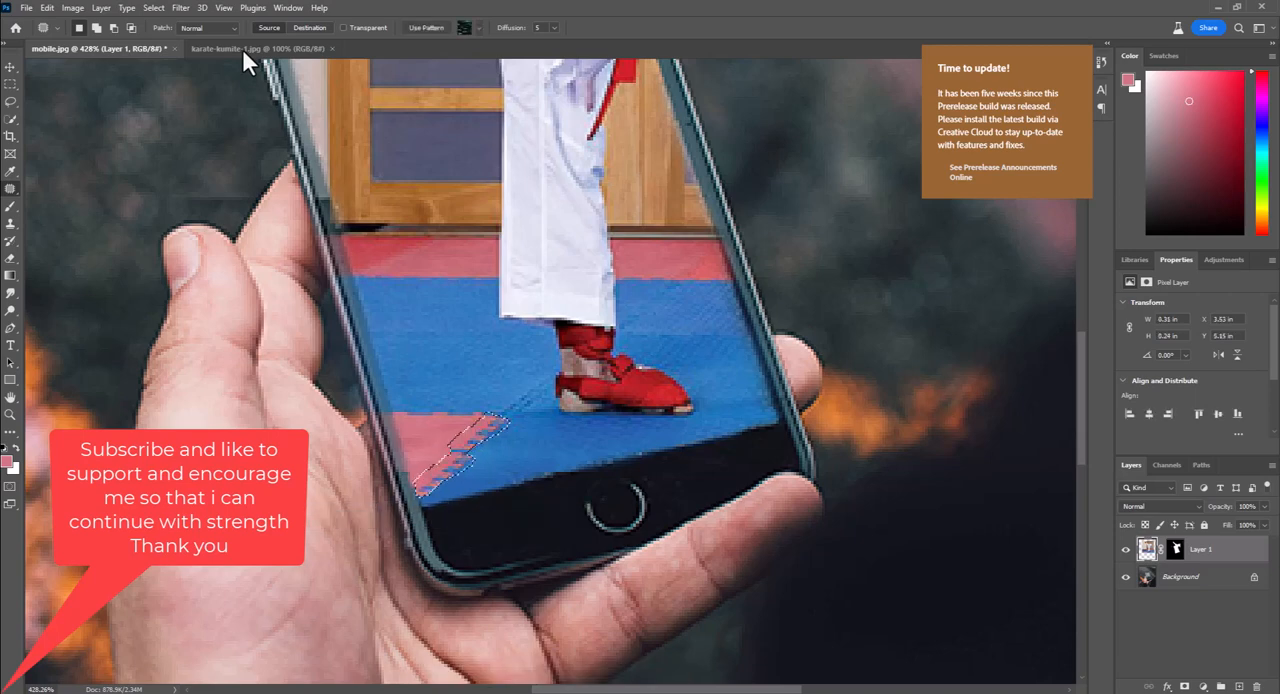
key("ctrl+z")
key("ctrl+z")
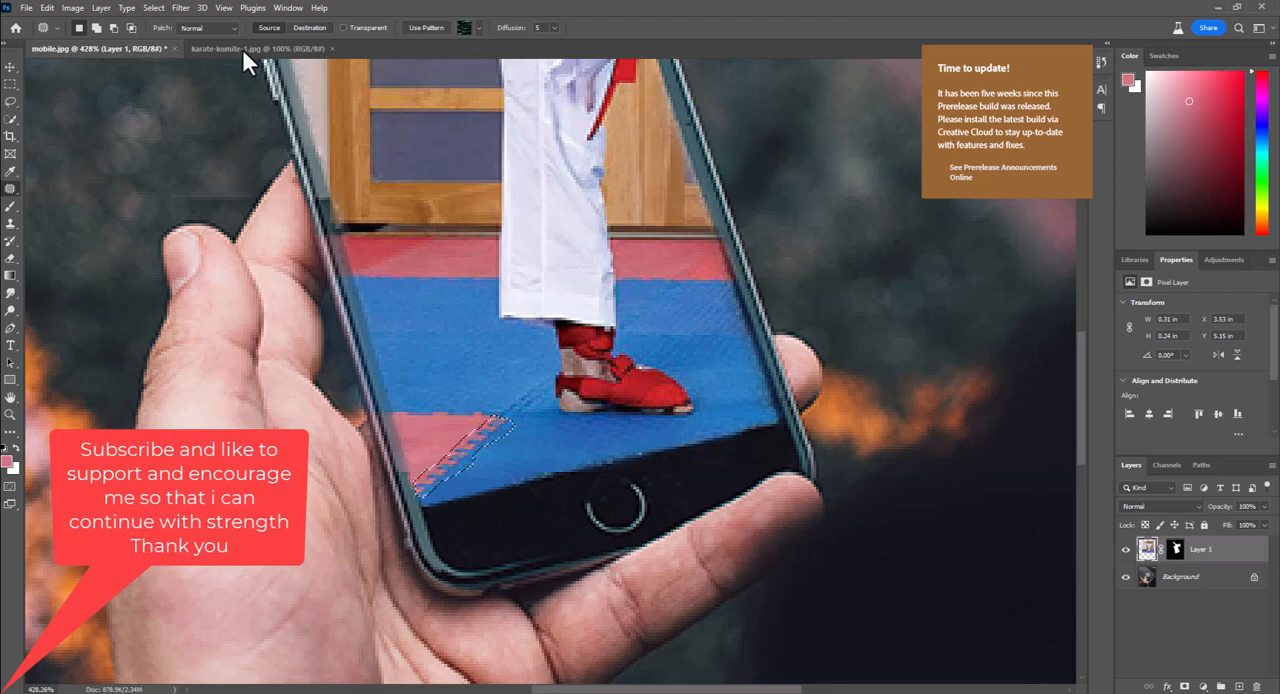
key("ctrl+d")
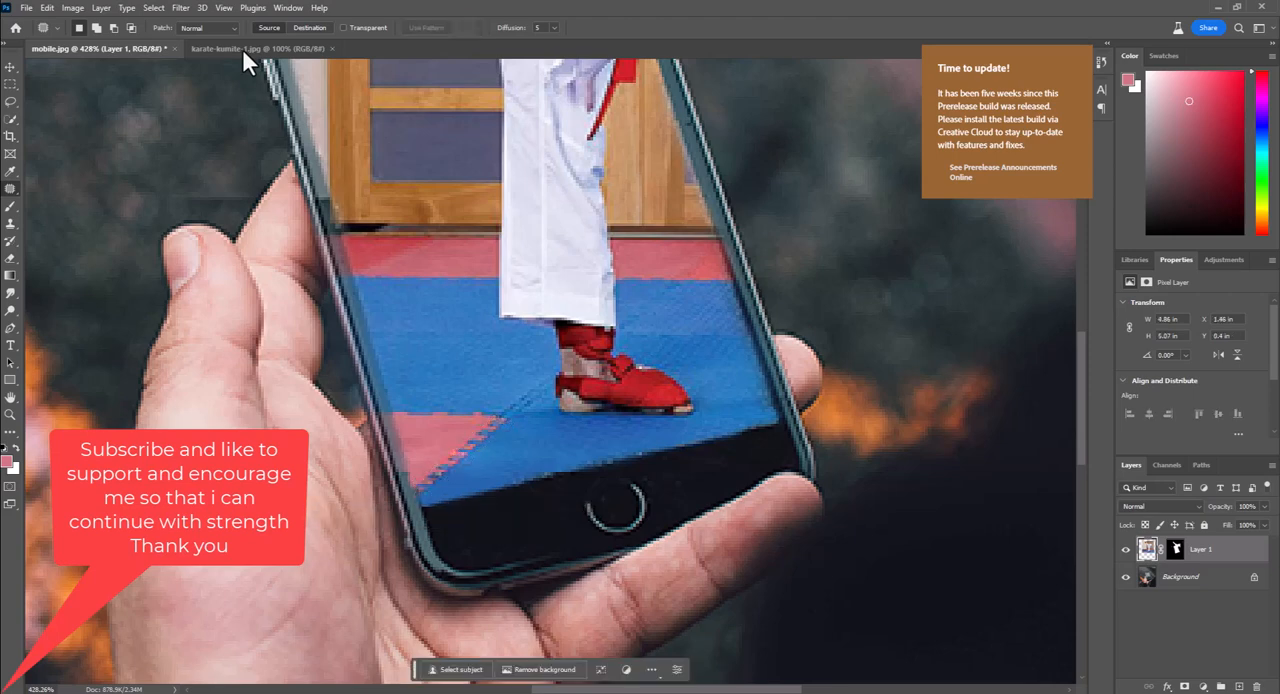
Paint black on Layer 1's mask with the Brush to remove the background fringe around the fighter's upper body
key("ctrl+minus")
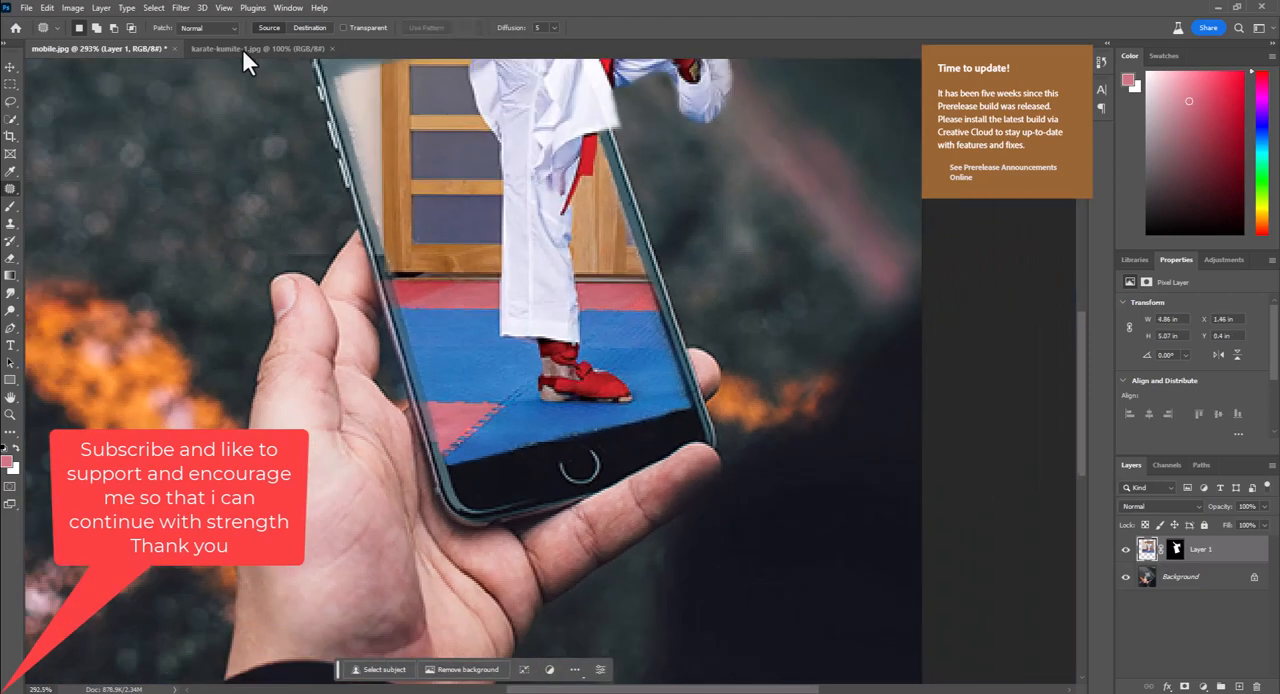
key("ctrl+0")
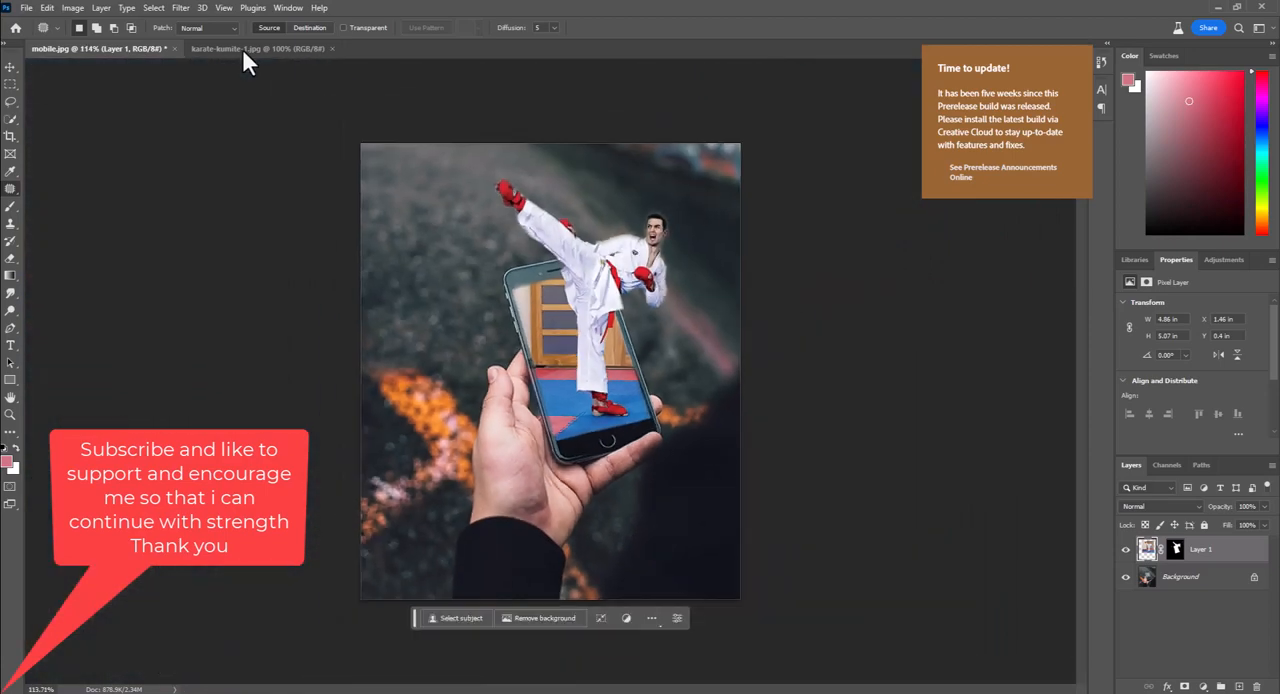
key("ctrl+plus")
key("ctrl+plus")
key("ctrl+plus")
key("ctrl+plus")
key("ctrl+plus")
key("ctrl+plus")
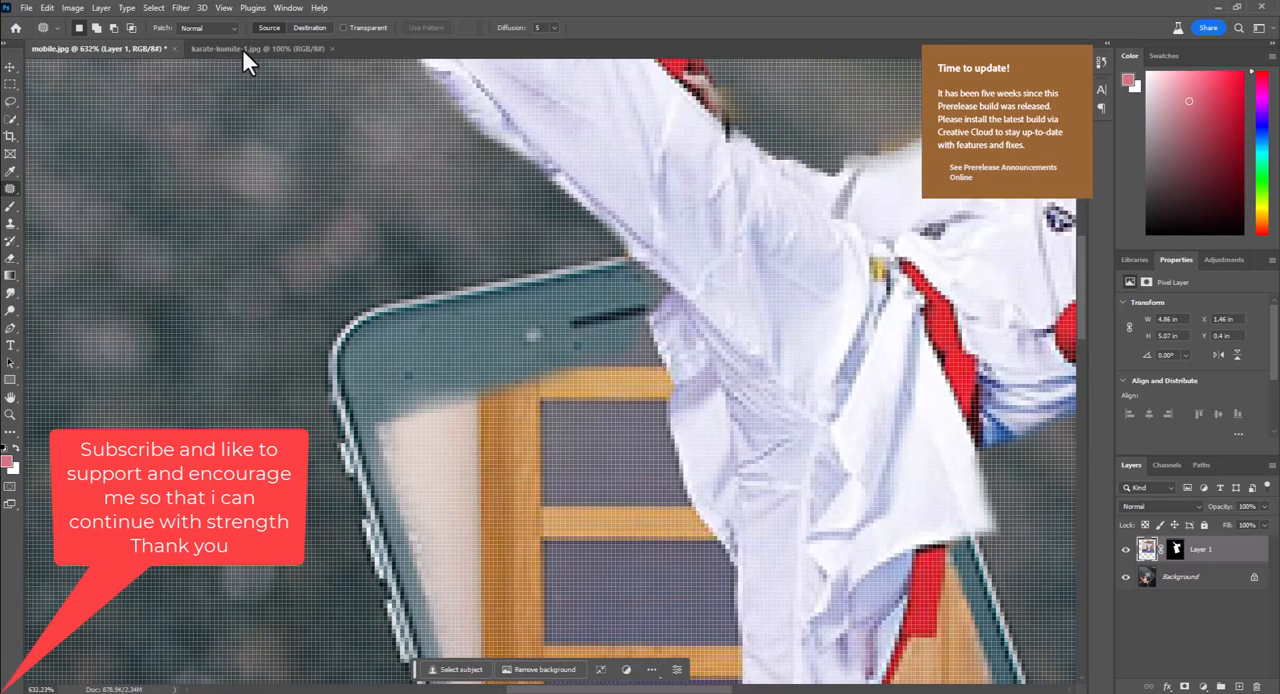
key("ctrl+backslash")
key("ctrl+plus")
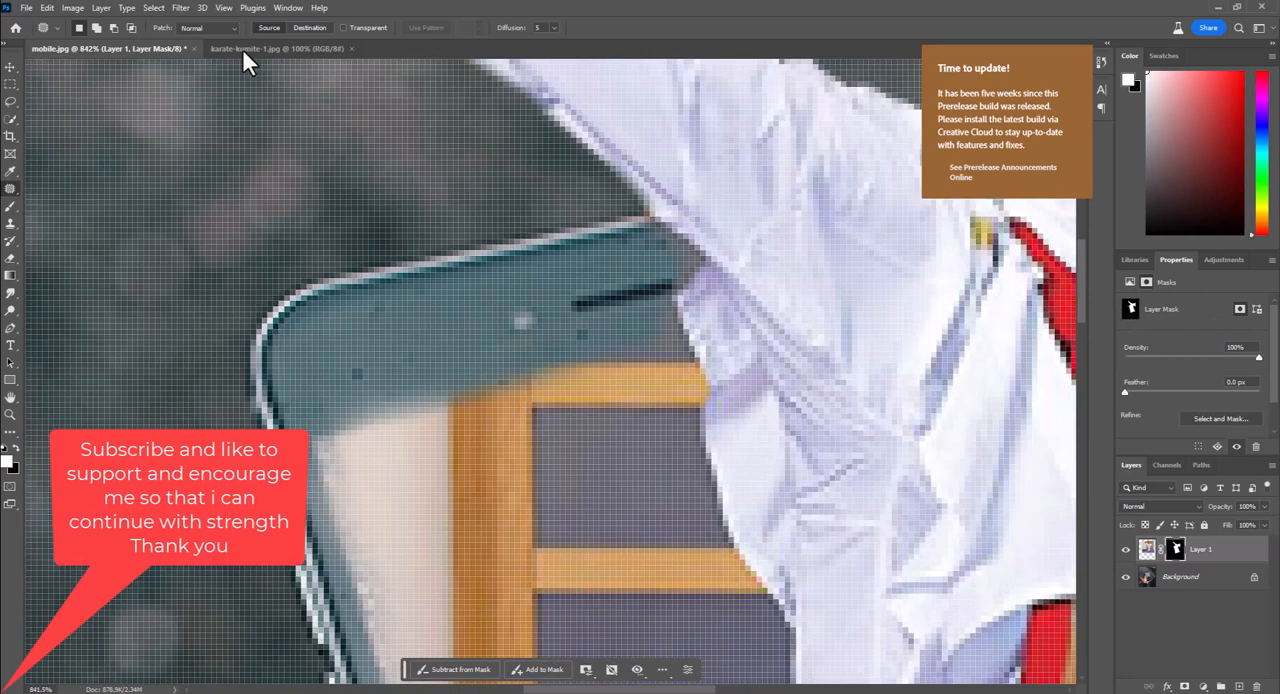
key("ctrl+minus")
key("ctrl+minus")
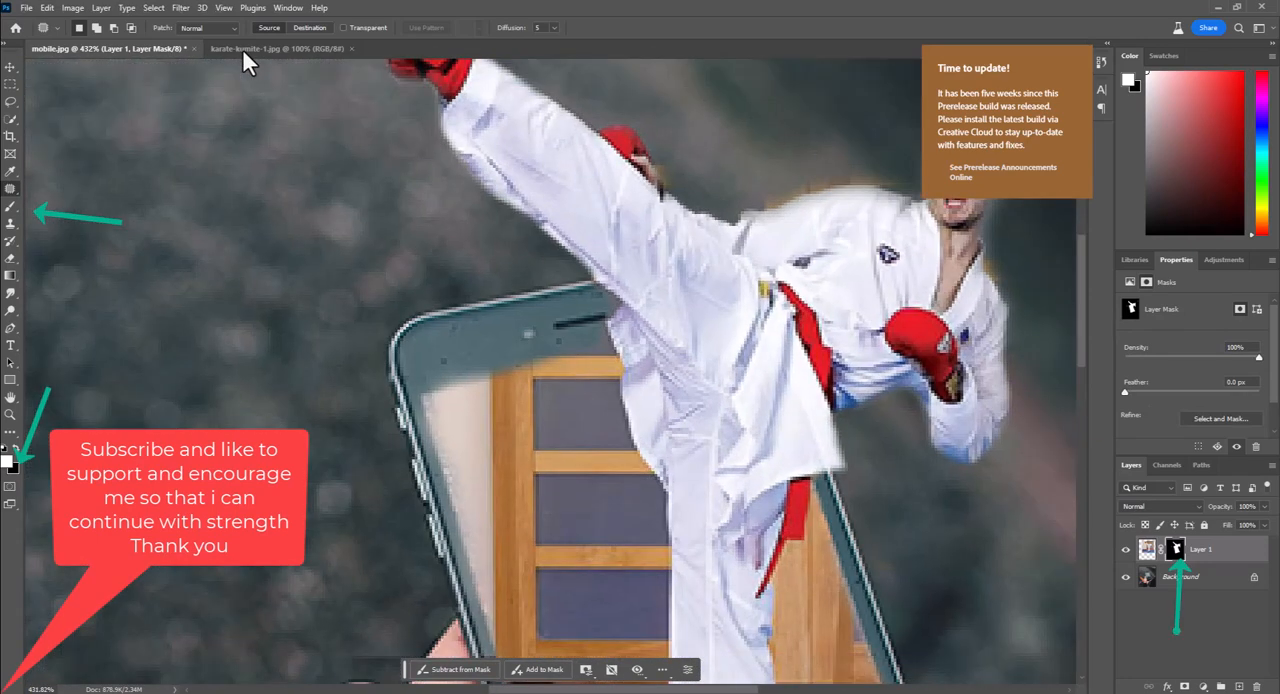
key("b")
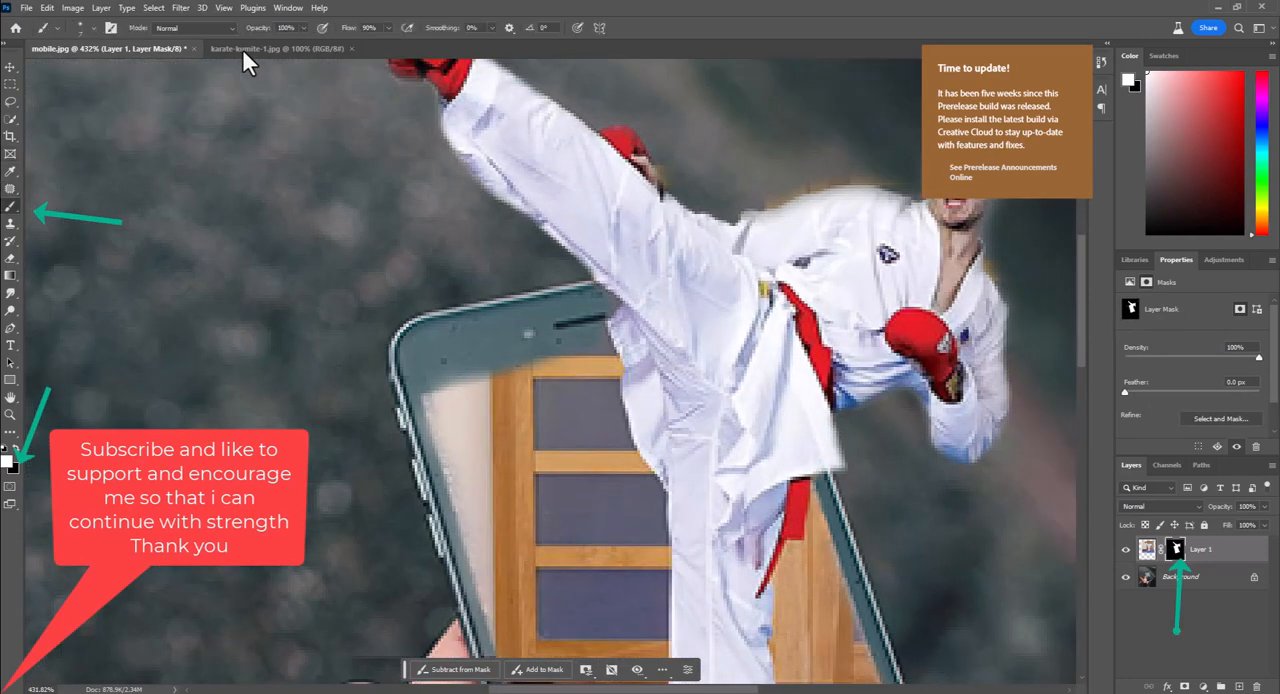
key("x")
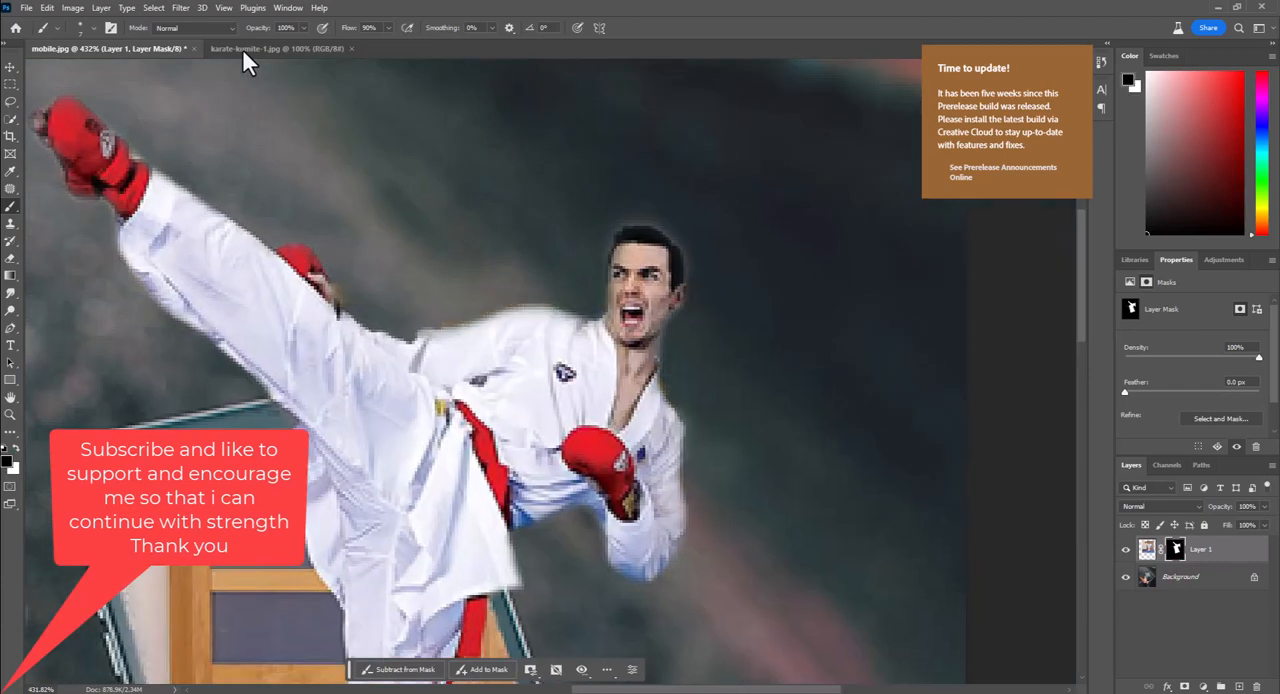
Open Match Color for Layer 1's image and set mobile.jpg as the source, with Layer 1 as its layer
key("ctrl+0")
key("alt+t")
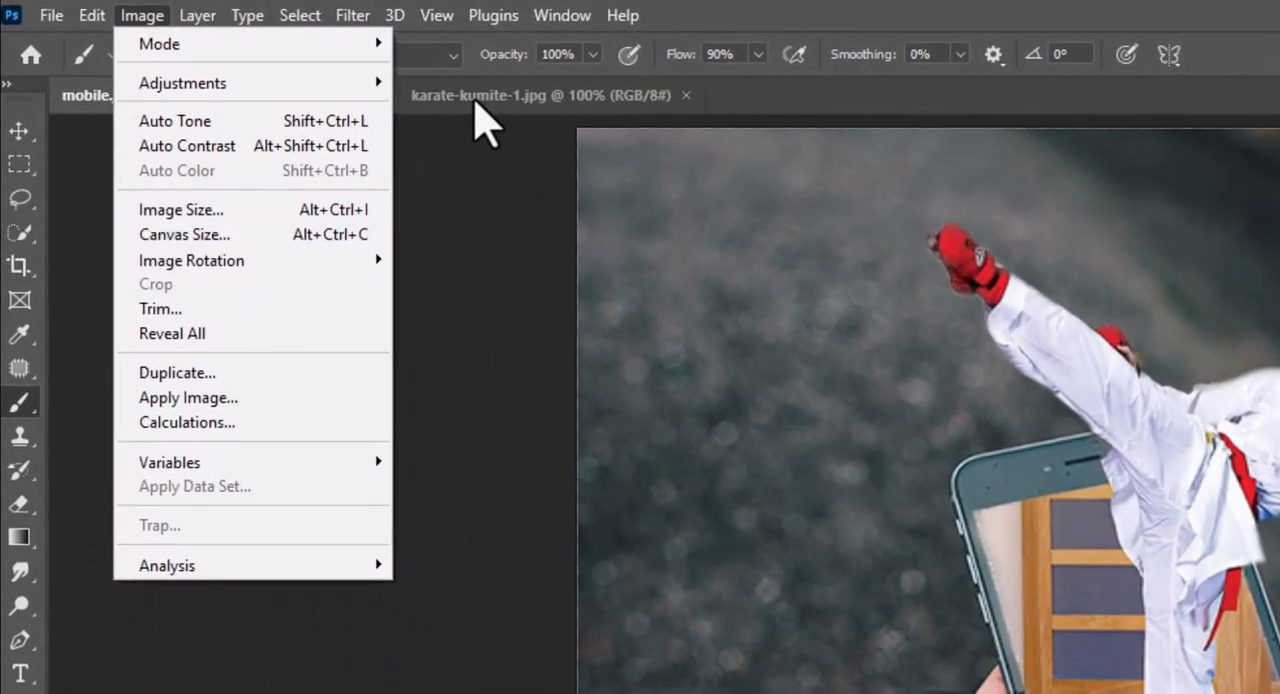
mouse_move(92, 41)
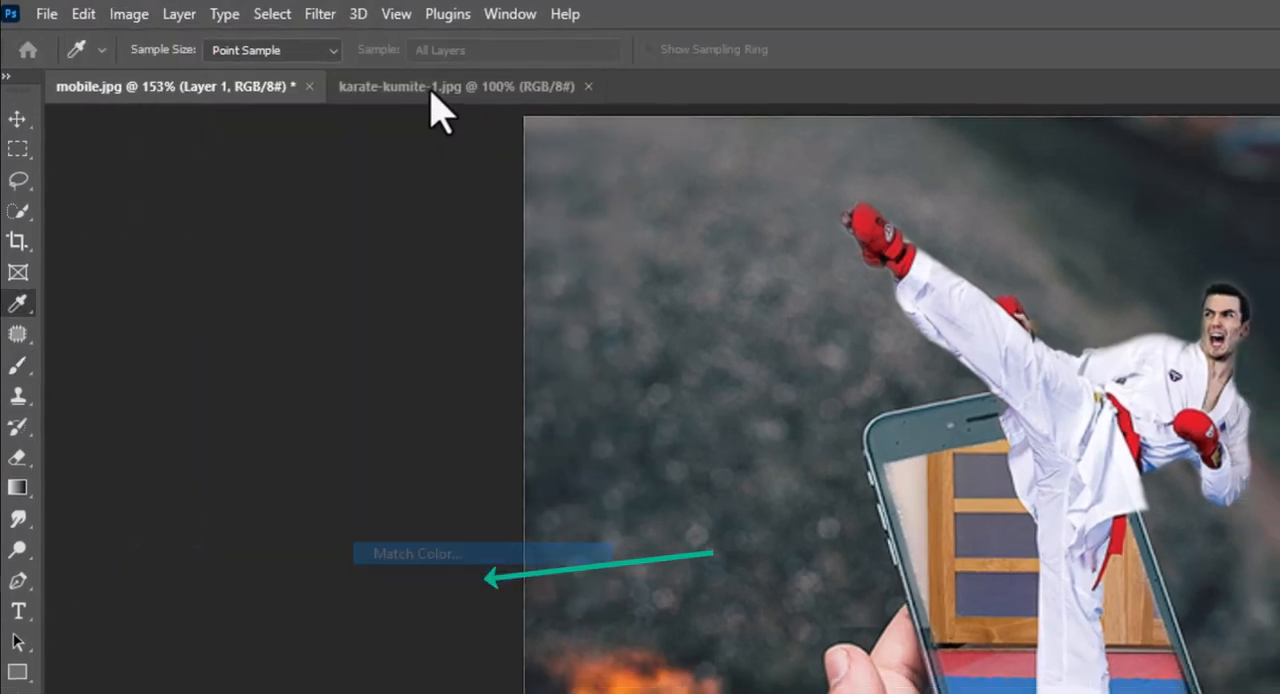
left_click(976, 564)
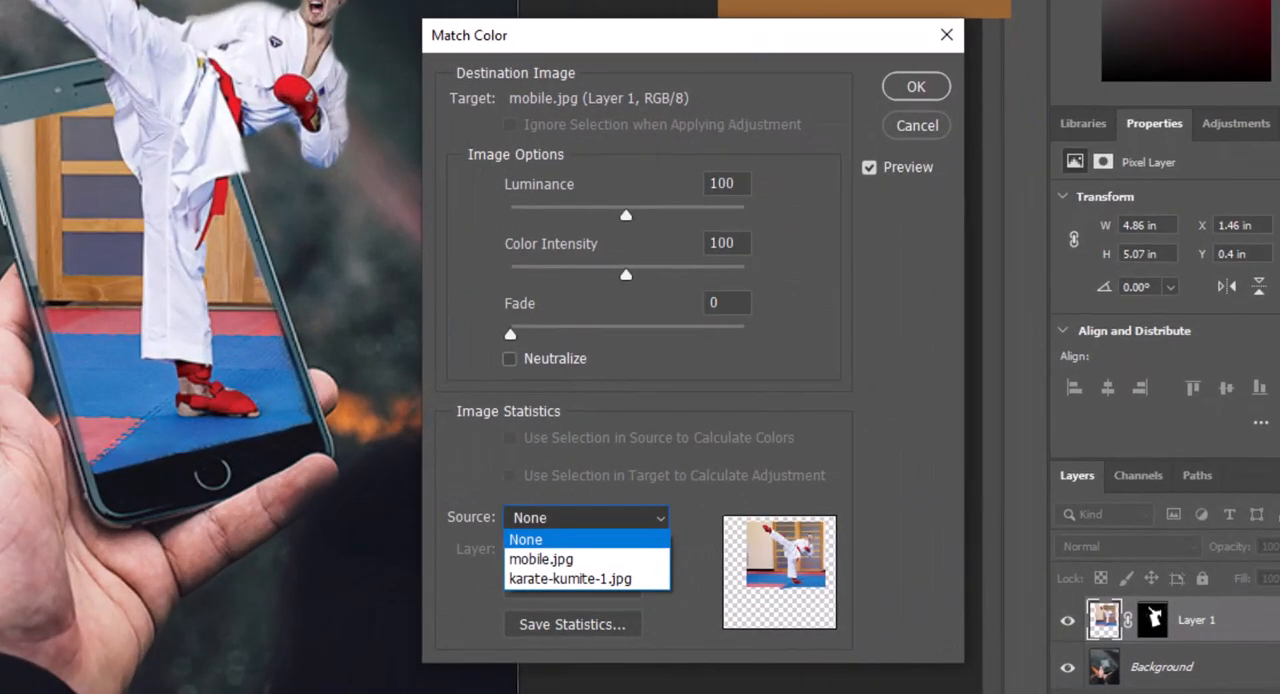
key("Escape")
left_click(587, 518)
key("Return")
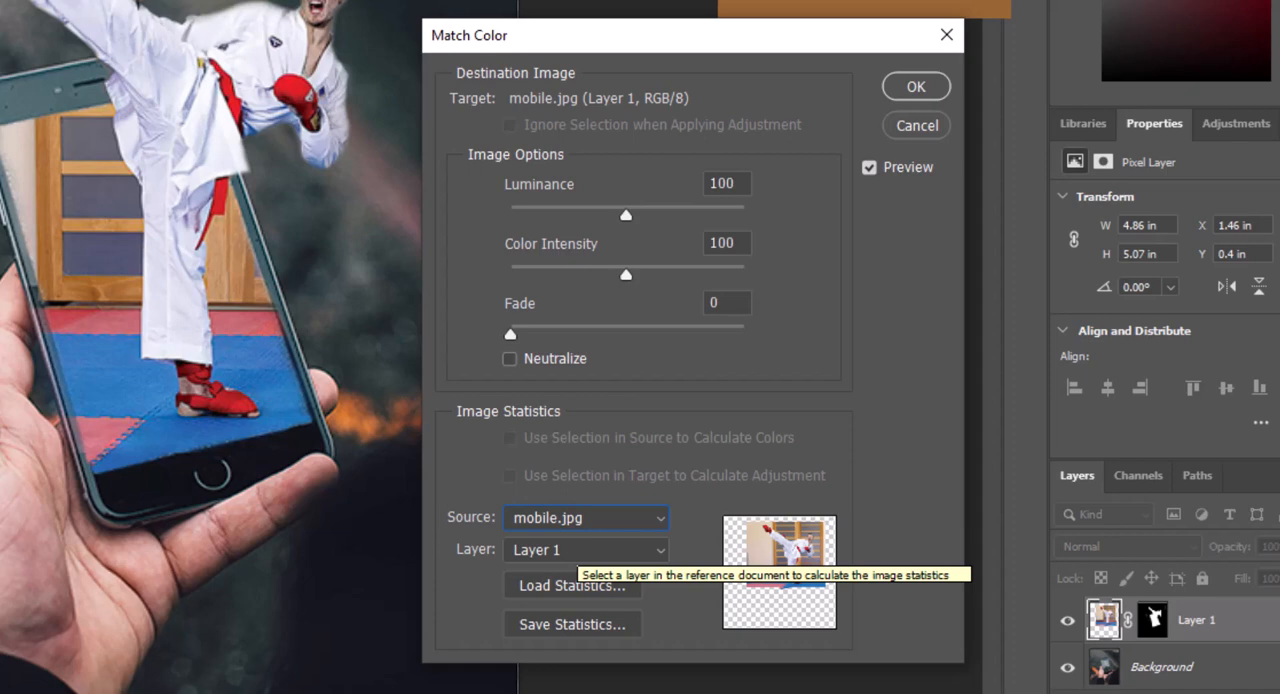
left_click(578, 550)
left_click(572, 611)
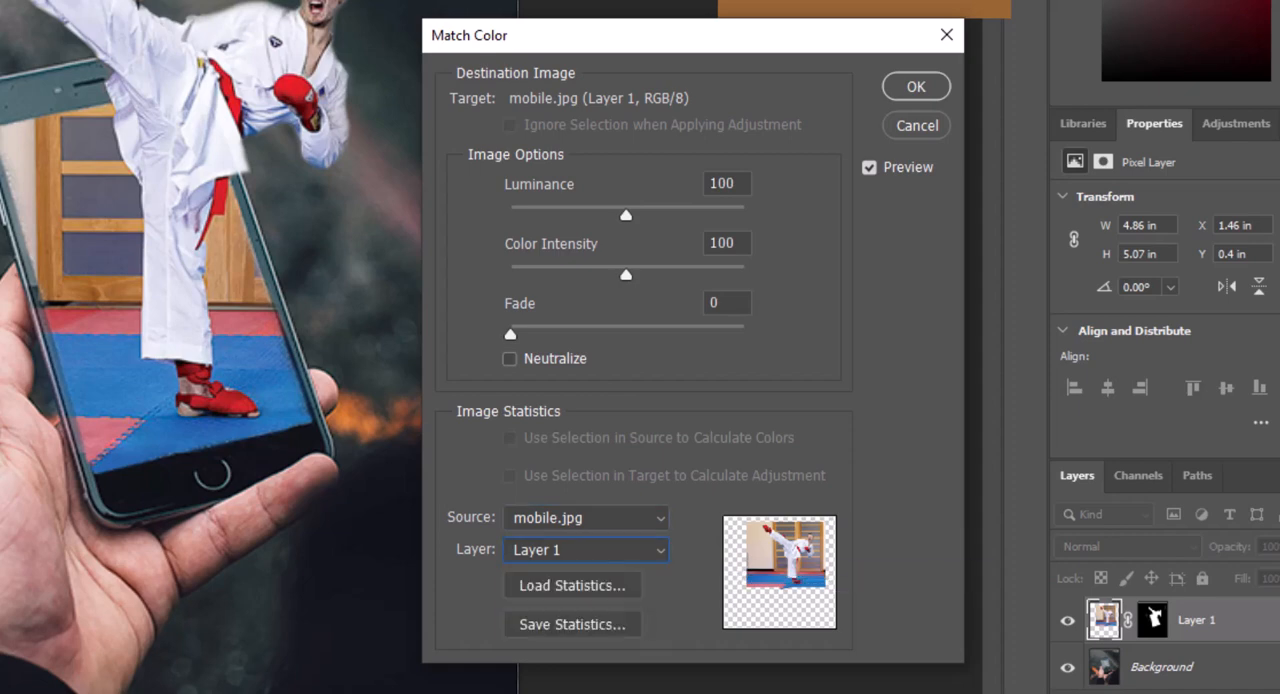
Try karate-kumite-1.jpg as the Match Color source, and set the source to the Background layer of mobile.jpg
left_click(586, 518)
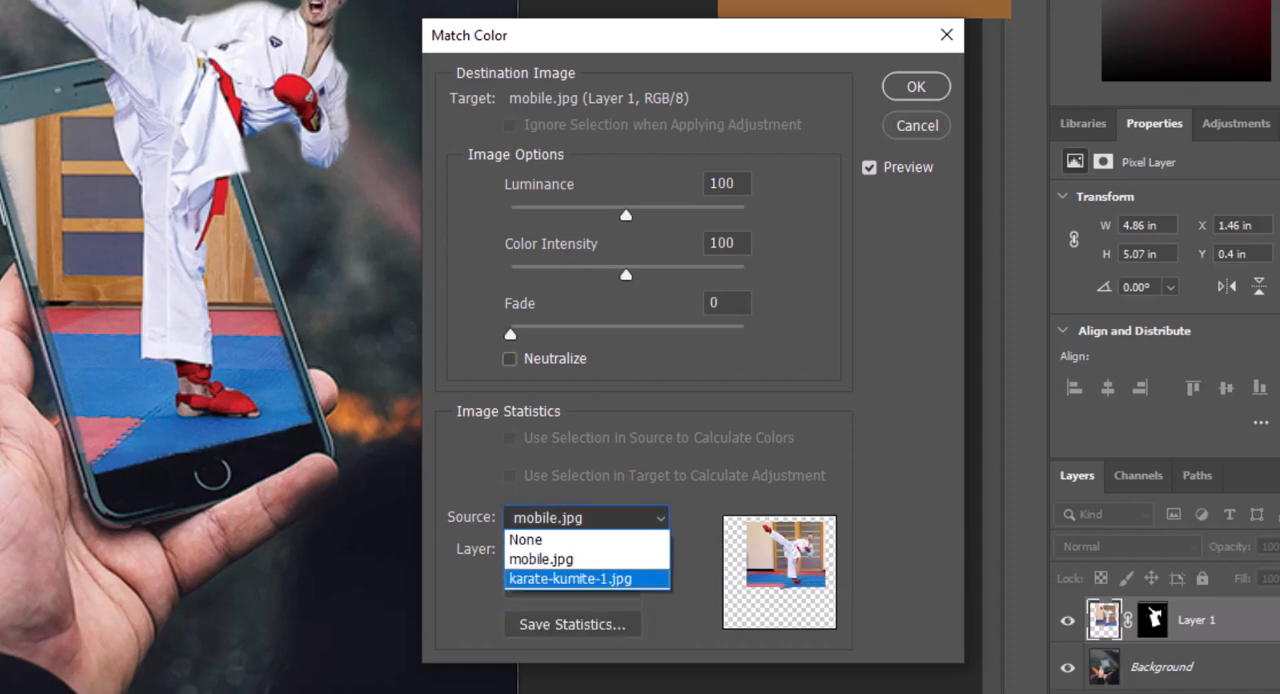
left_click(574, 579)
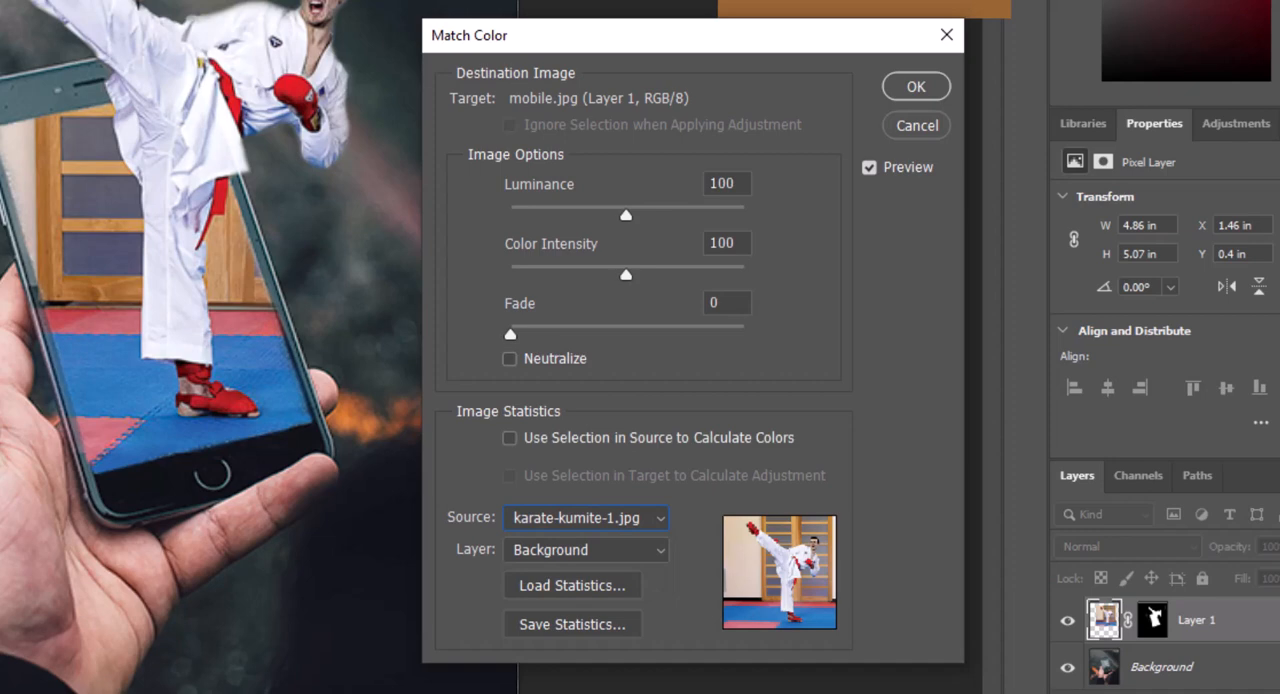
left_click(586, 550)
left_click(574, 572)
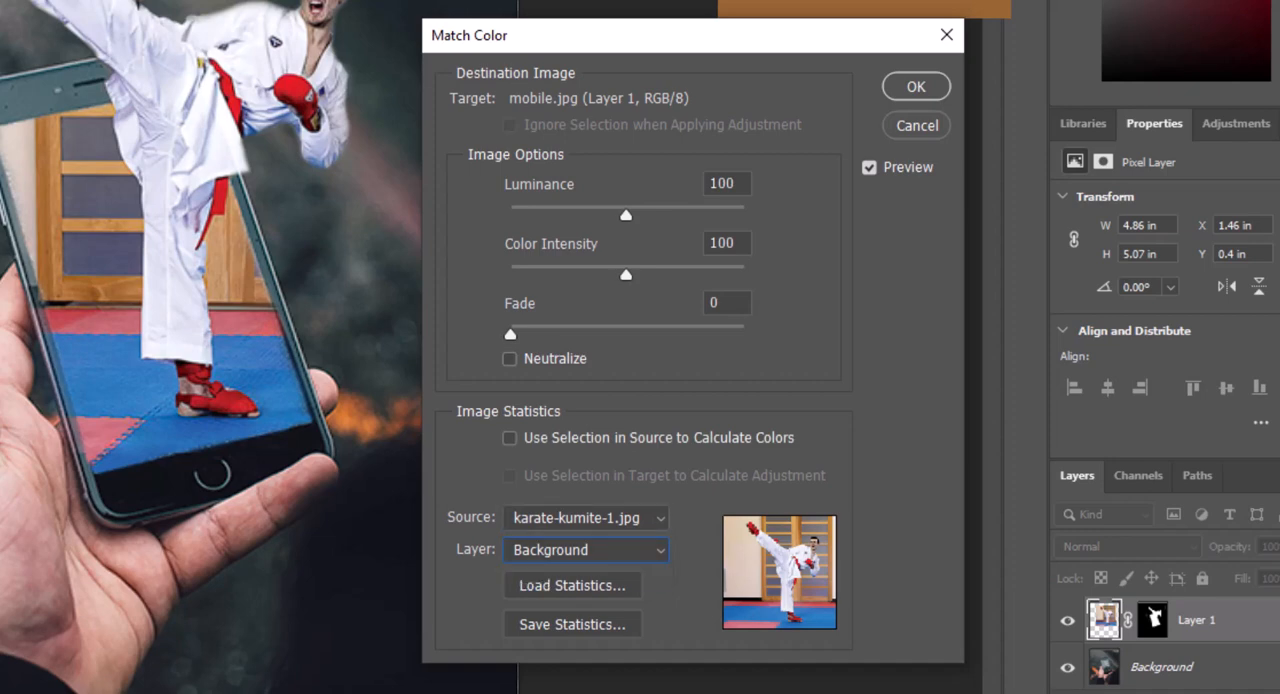
left_click(586, 518)
left_click(574, 558)
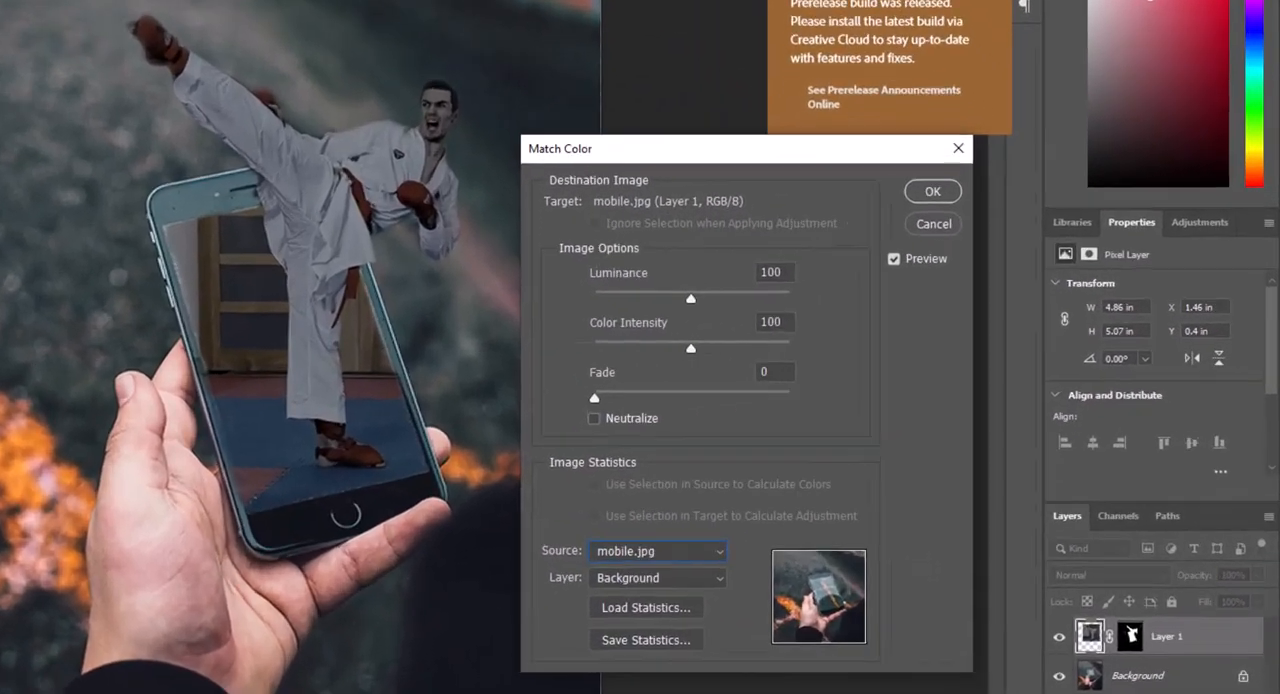
Apply Match Color with Luminance 181, Color Intensity 187 and Fade 51
left_click_drag(868, 314, 937, 314)
left_click_drag(700, 290, 679, 290)
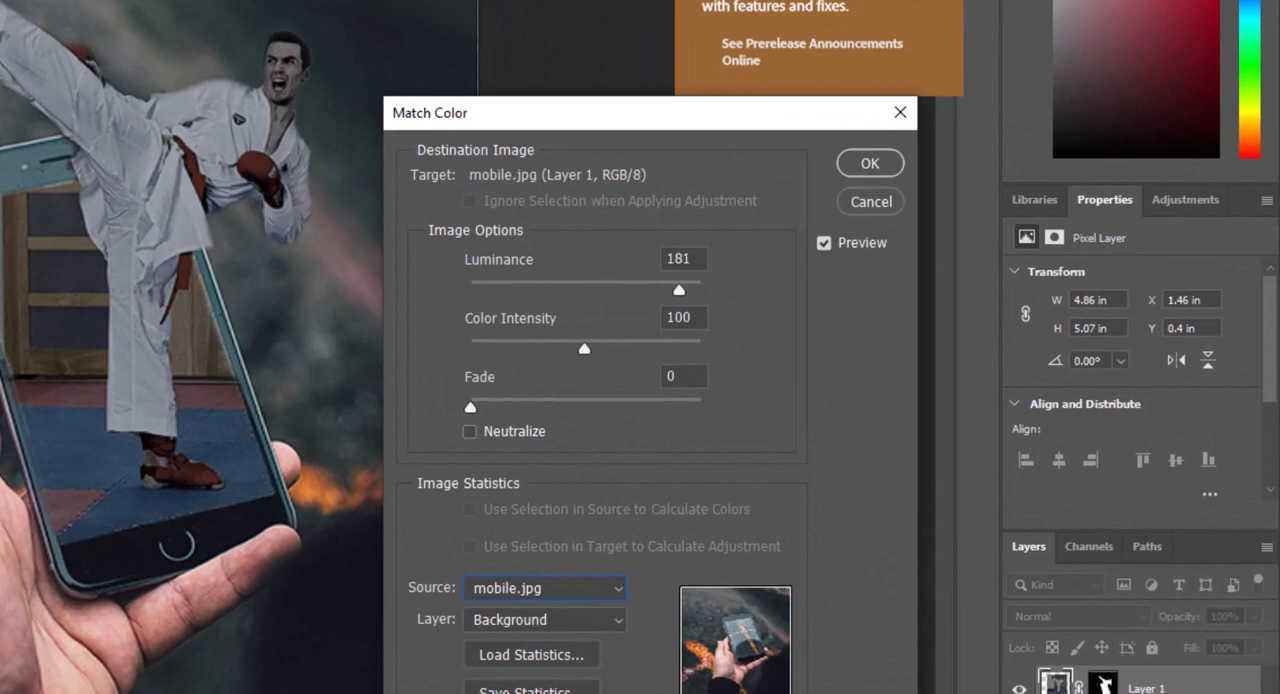
left_click_drag(584, 348, 686, 348)
left_click_drag(470, 407, 589, 407)
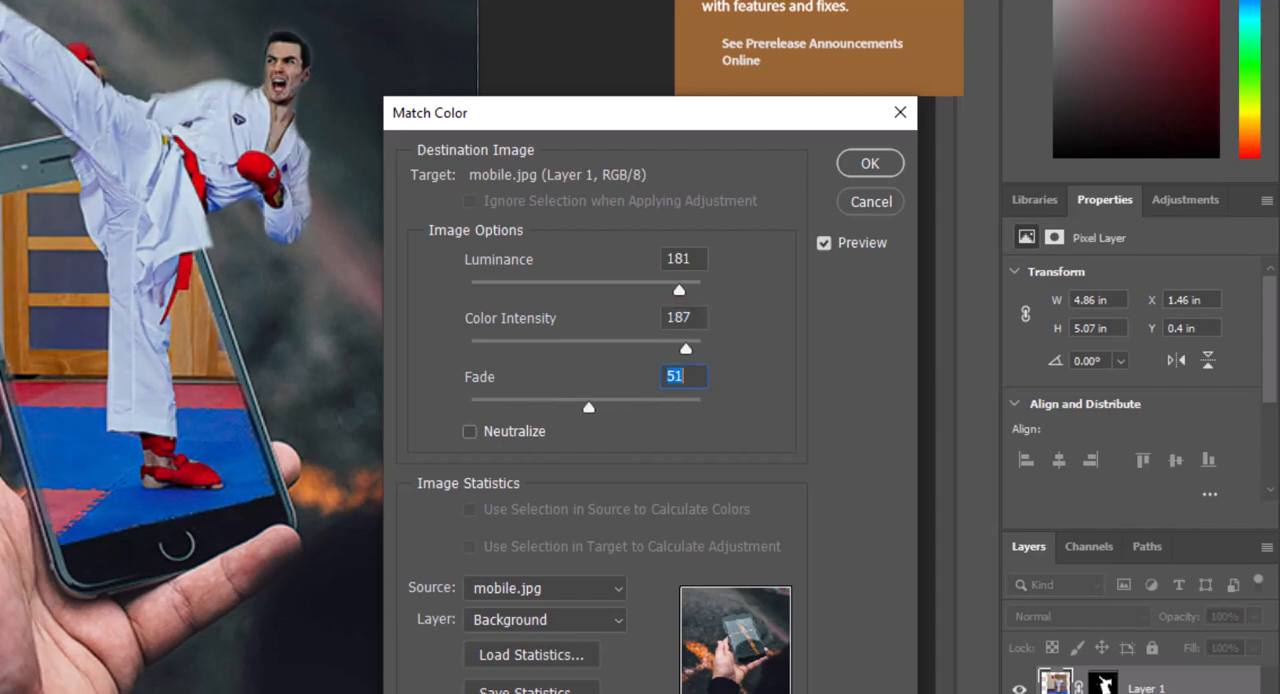
left_click(870, 163)
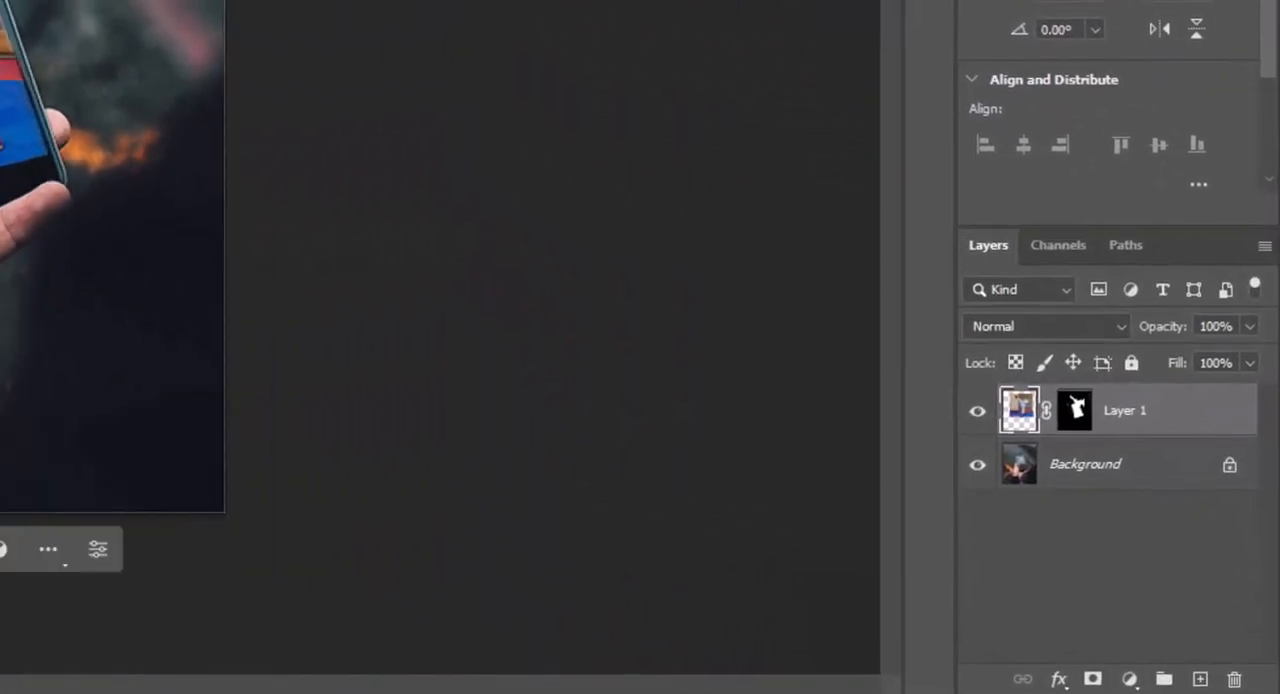
Add a Curves adjustment layer above Layer 1 and lower the RGB white point to an output of 220
left_click(1129, 679)
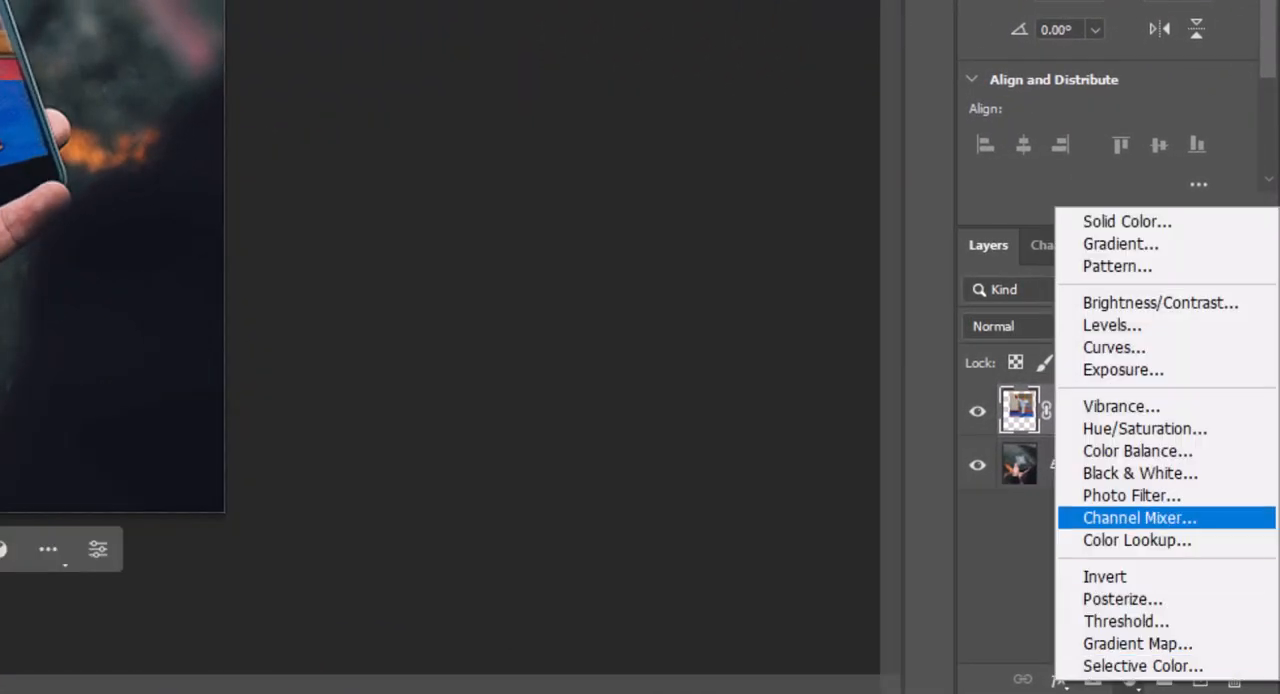
left_click(1114, 347)
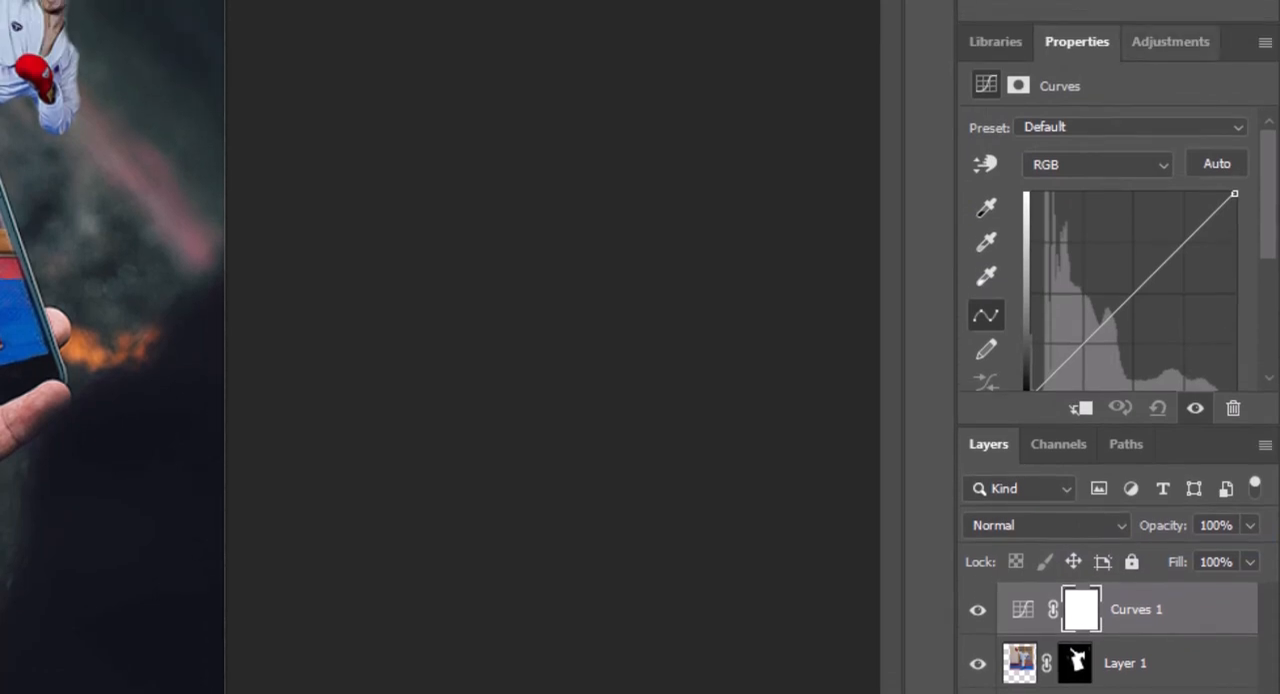
left_click_drag(1165, 22, 1165, 0)
left_click_drag(1235, 73, 1235, 100)
In the Curves 1 adjustment, move the Red channel's white point to an input of 232
left_click(1097, 44)
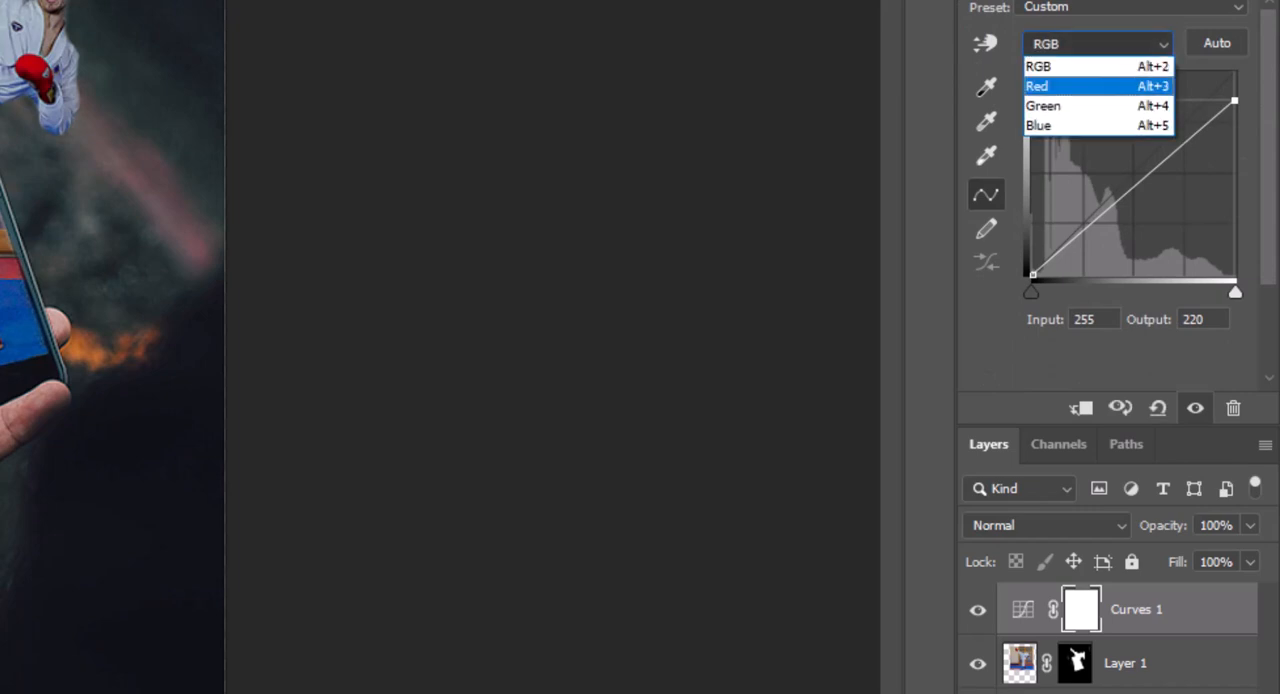
left_click(1050, 86)
left_click_drag(1235, 292, 1216, 292)
Pull in the Green and Blue channels' white points in Curves 1 and move Blue's black point to an input of 22
left_click(1097, 44)
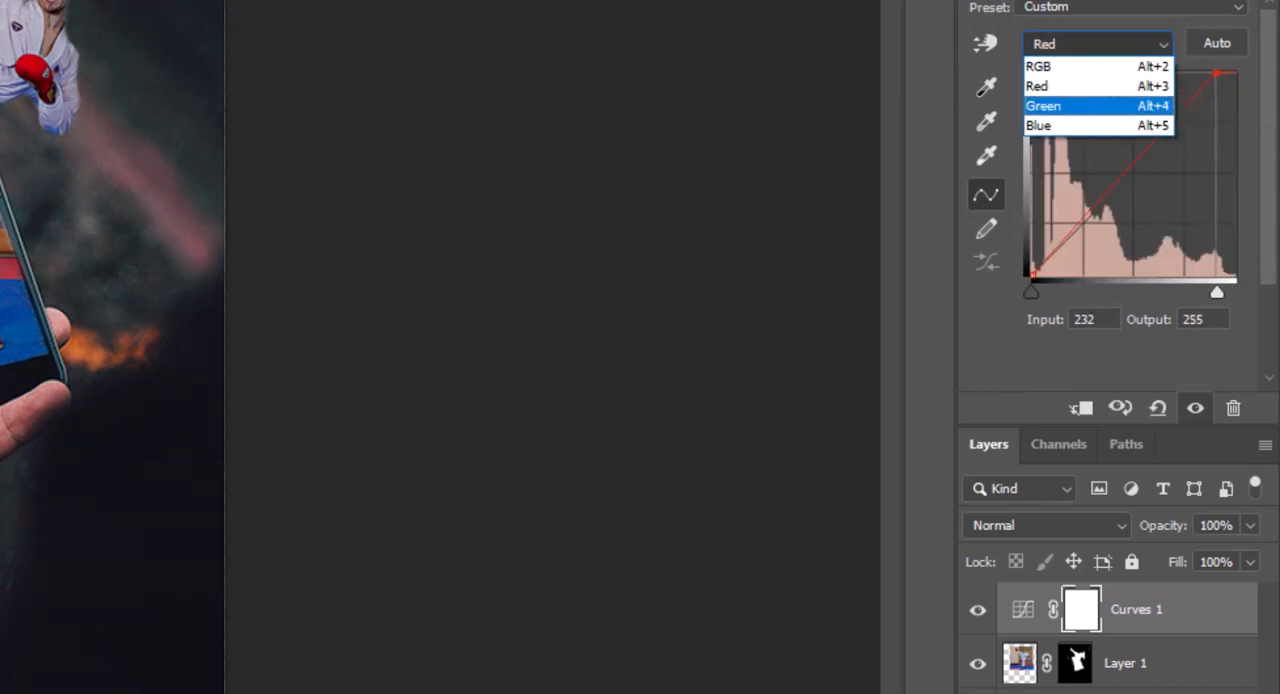
left_click(1050, 106)
mouse_move(1235, 76)
left_mouse_down()
mouse_move(1235, 89)
mouse_move(1211, 73)
left_mouse_up()
left_click(1097, 44)
left_click(1050, 126)
left_click_drag(1032, 275, 1049, 275)
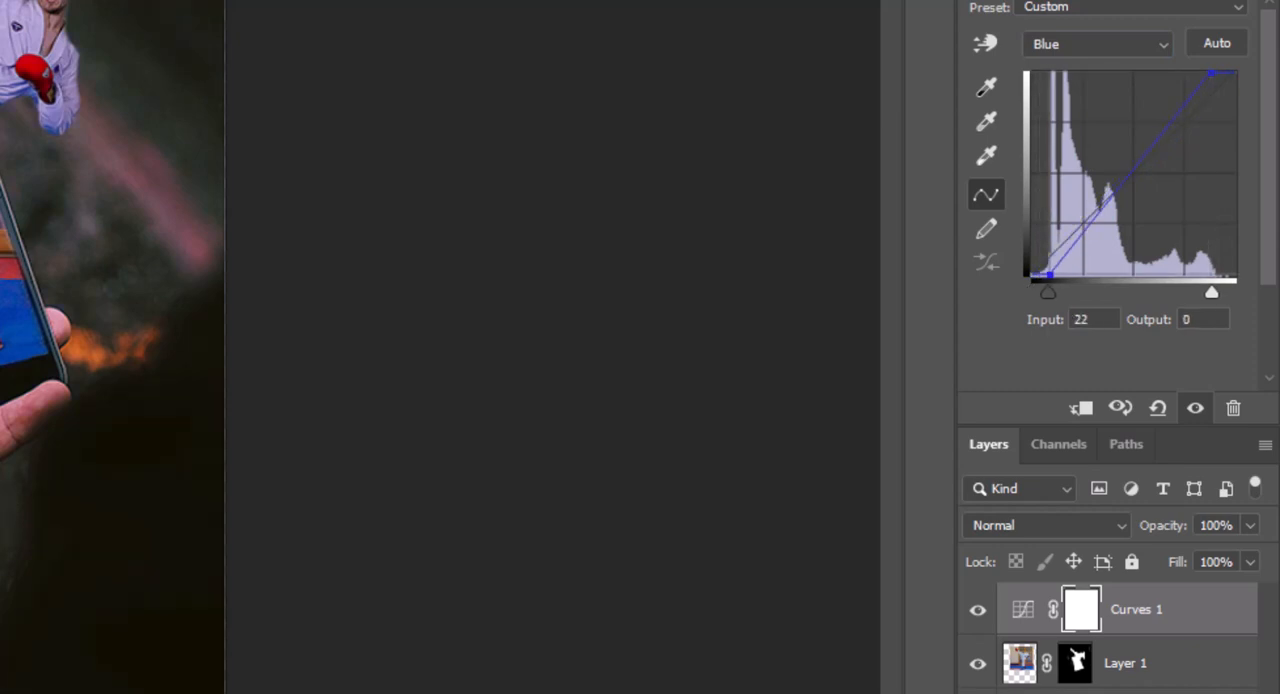
Stamp all visible layers into a new layer on top and open the Camera Raw Filter on it
key("ctrl+plus")
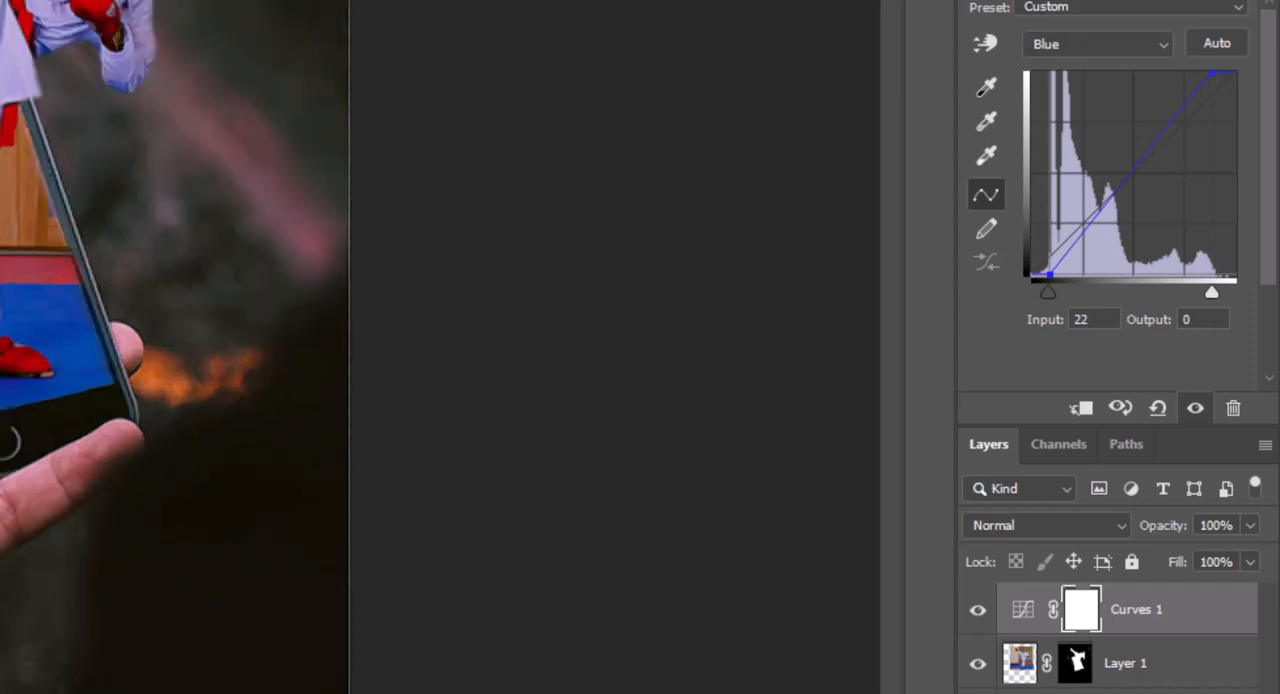
key("ctrl+alt+shift+e")
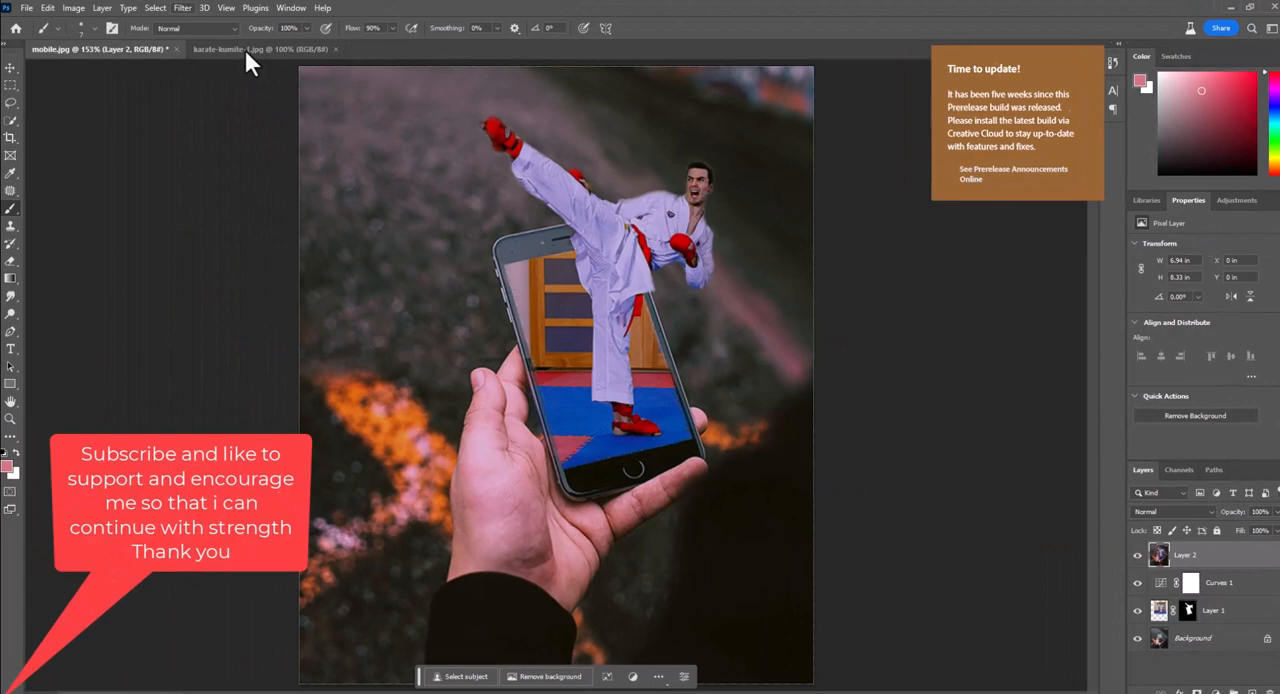
left_click(182, 8)
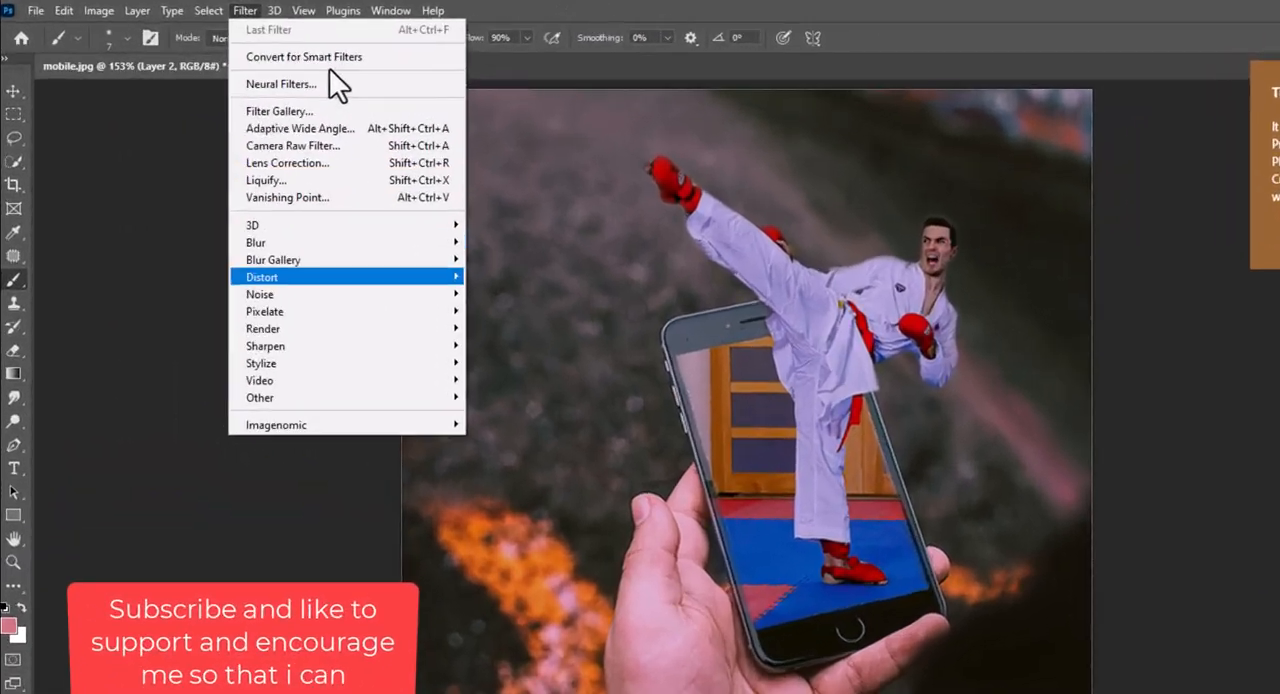
left_click(218, 109)
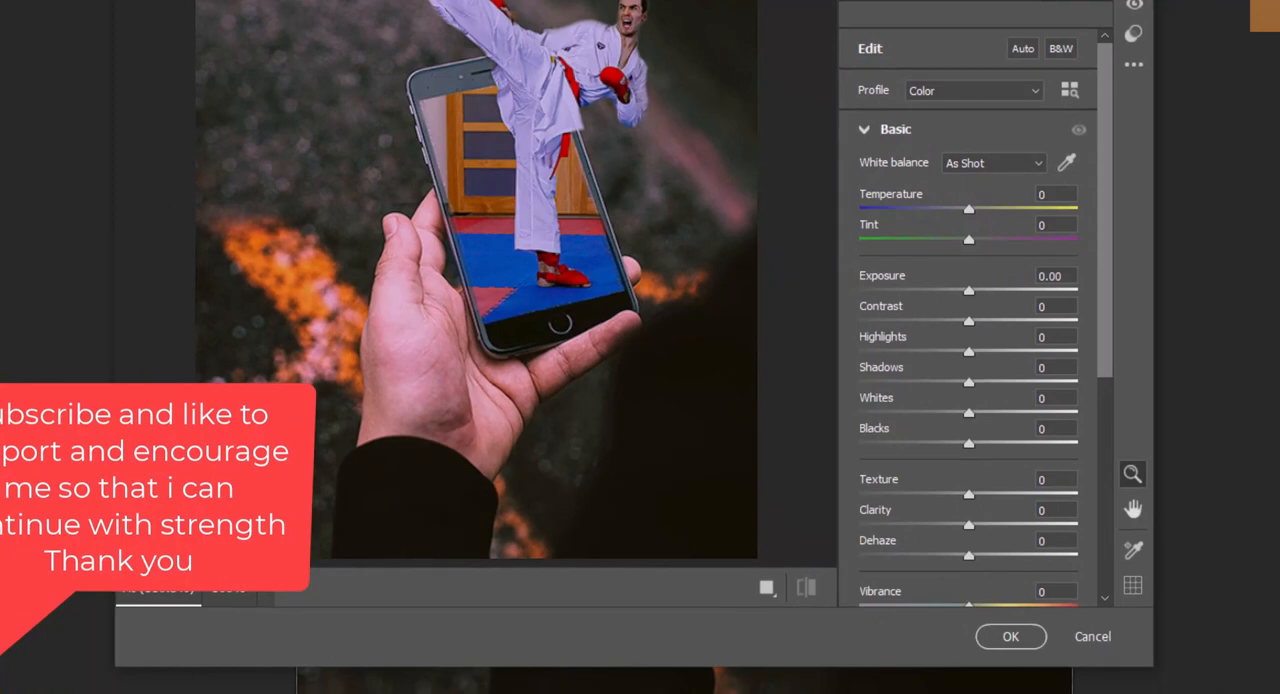
Set the Camera Raw Exposure to +0.45 and Contrast to +10
left_click_drag(969, 291, 979, 291)
type("0.45")
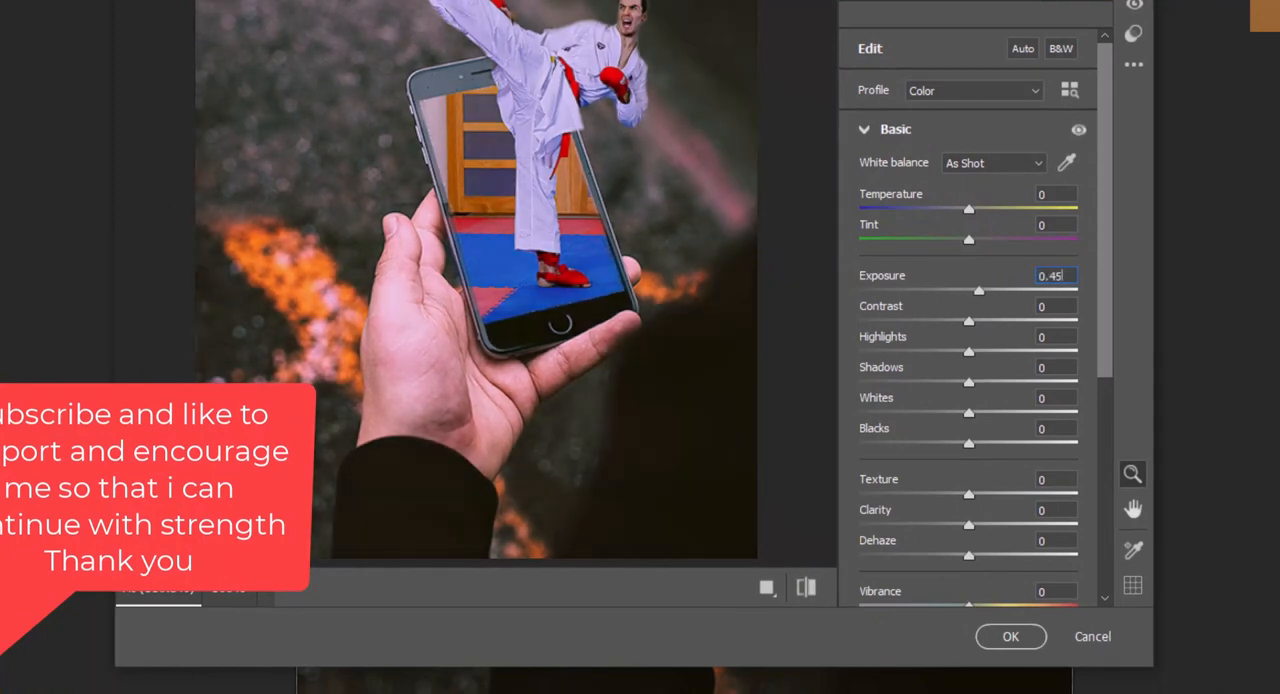
key("Tab")
type("41")
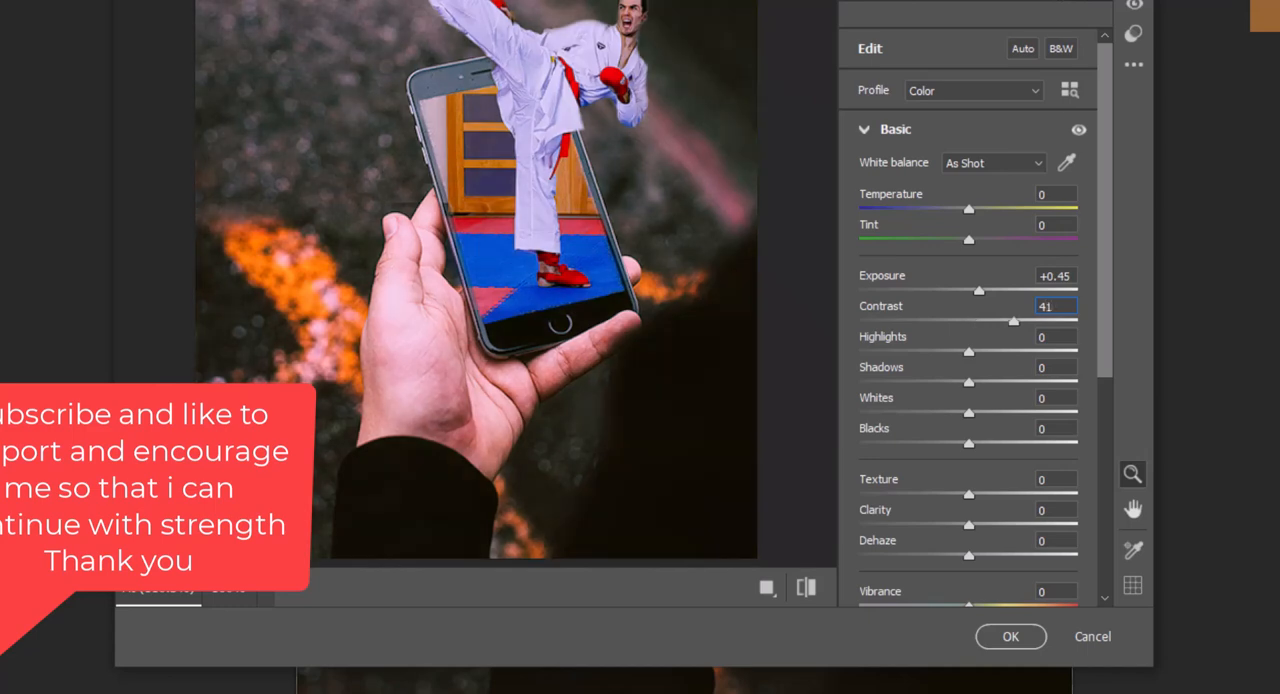
type("10")
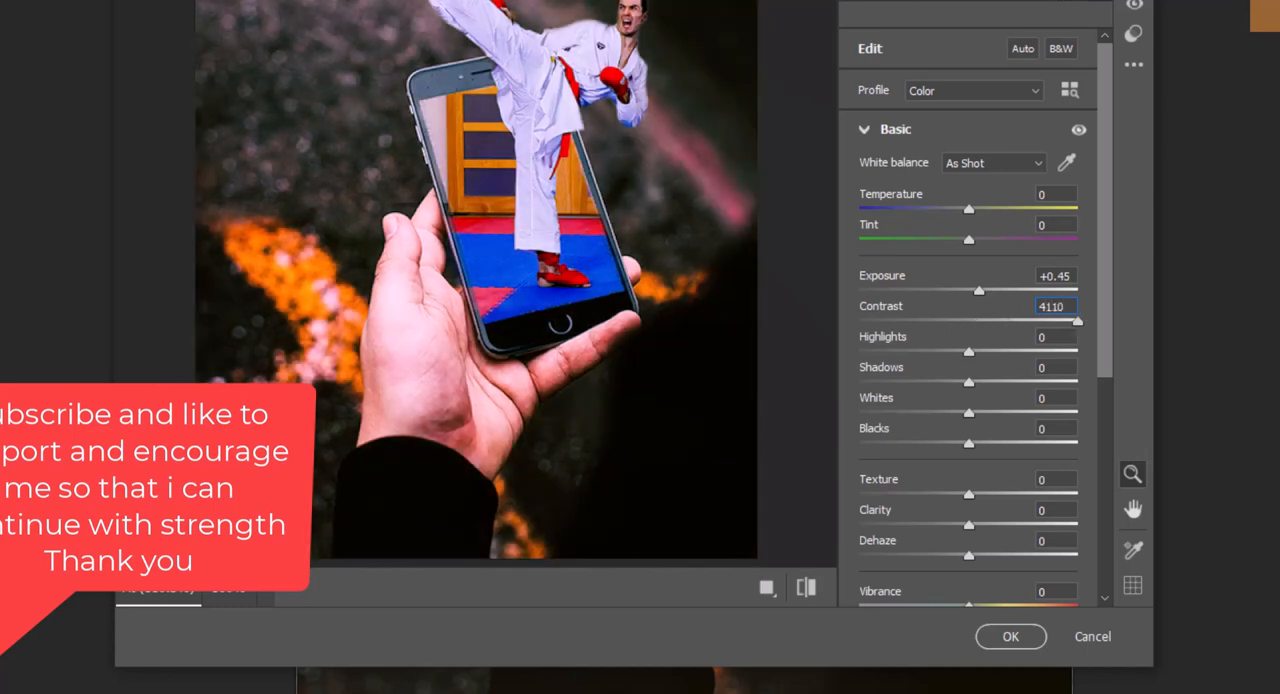
key("BackSpace")
key("BackSpace")
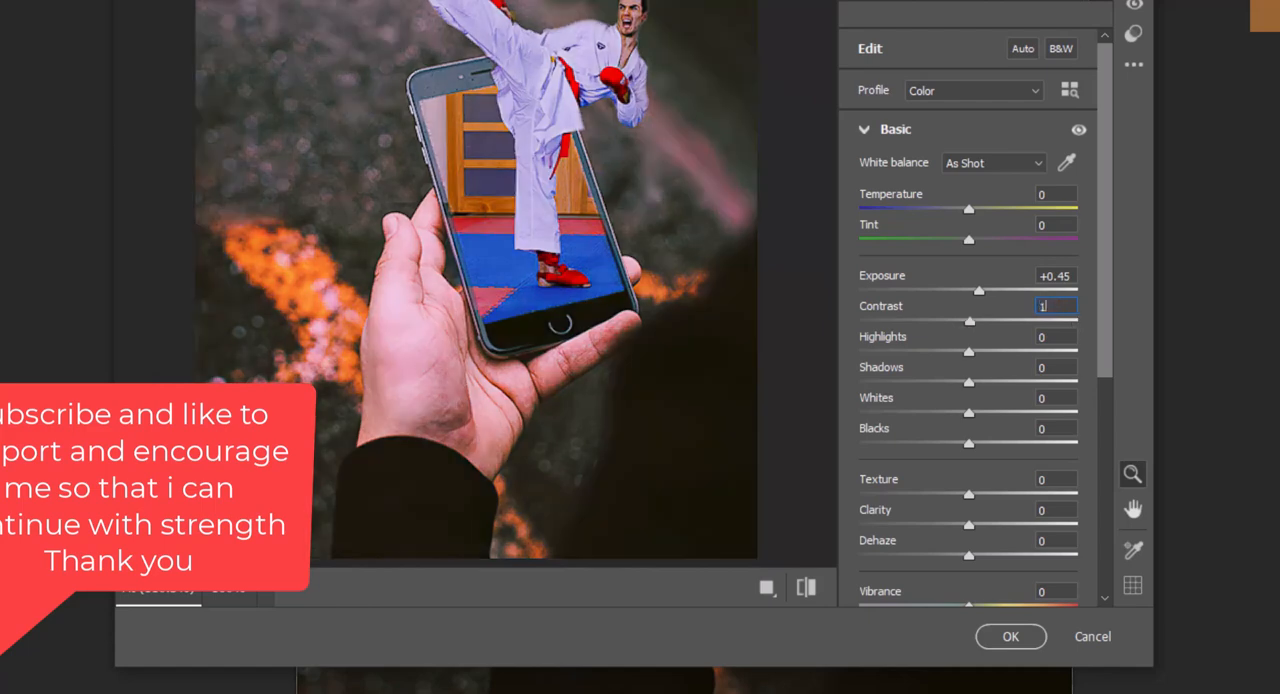
key("Tab")
Set Highlights to +10, Shadows to -10, Whites to +10 and Blacks to -10
type("10")
key("Tab")
type("-10")
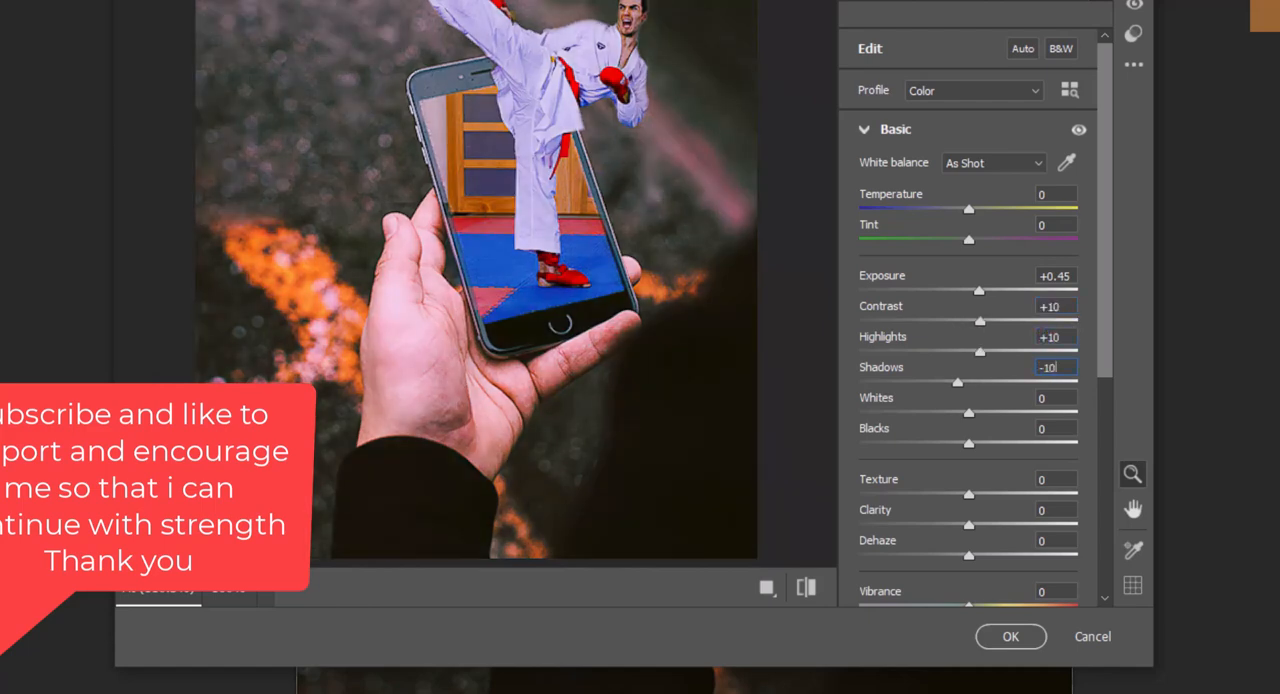
type("10")
key("Tab")
type("-10")
key("Tab")
Try Texture at +75, and settle on a Texture value of -20
type("75")
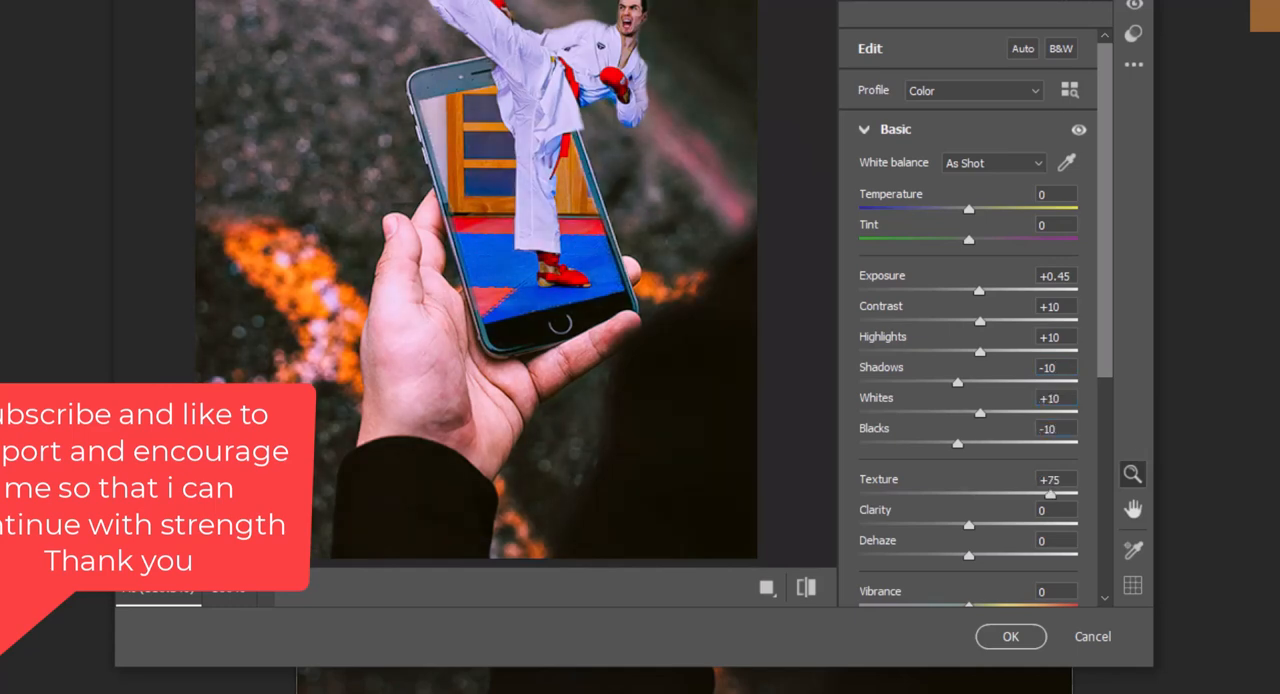
key("Return")
type("-19")
mouse_move(948, 494)
left_mouse_down()
mouse_move(910, 494)
mouse_move(955, 494)
left_mouse_up()
left_click_drag(1058, 480, 1037, 480)
type("-20")
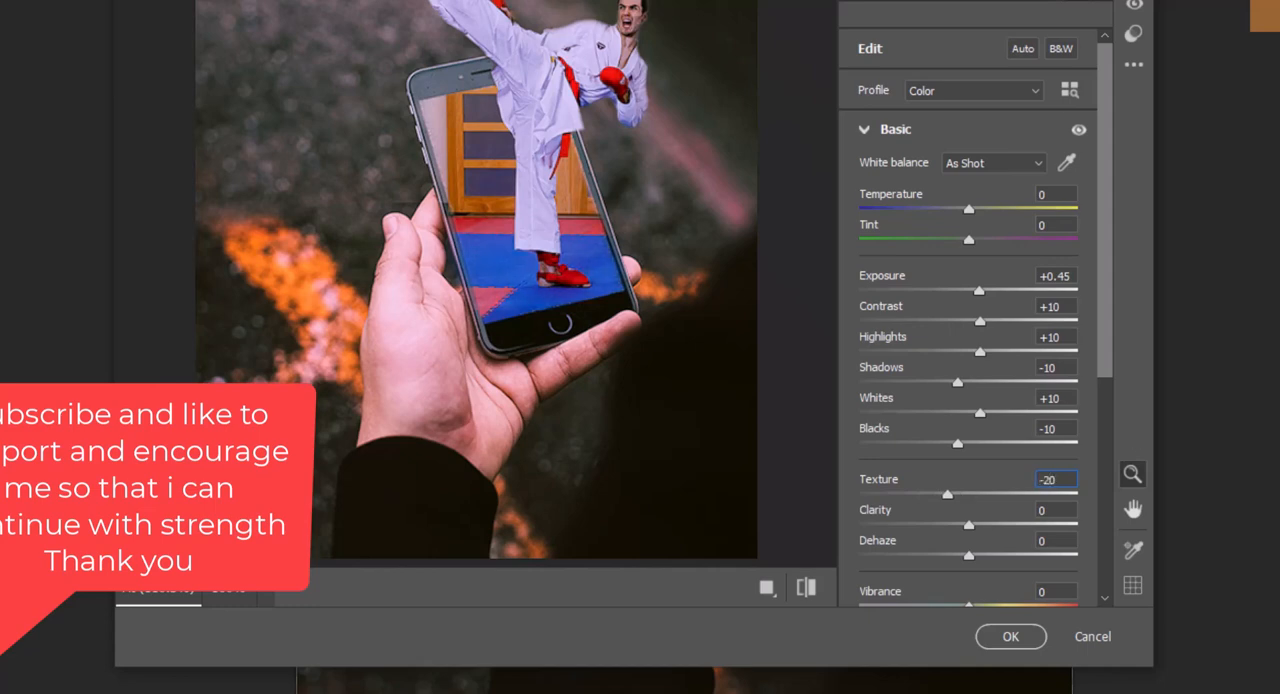
Set Clarity to +30 and Dehaze to +20
left_click_drag(969, 525, 1037, 511)
type("30")
key("Tab")
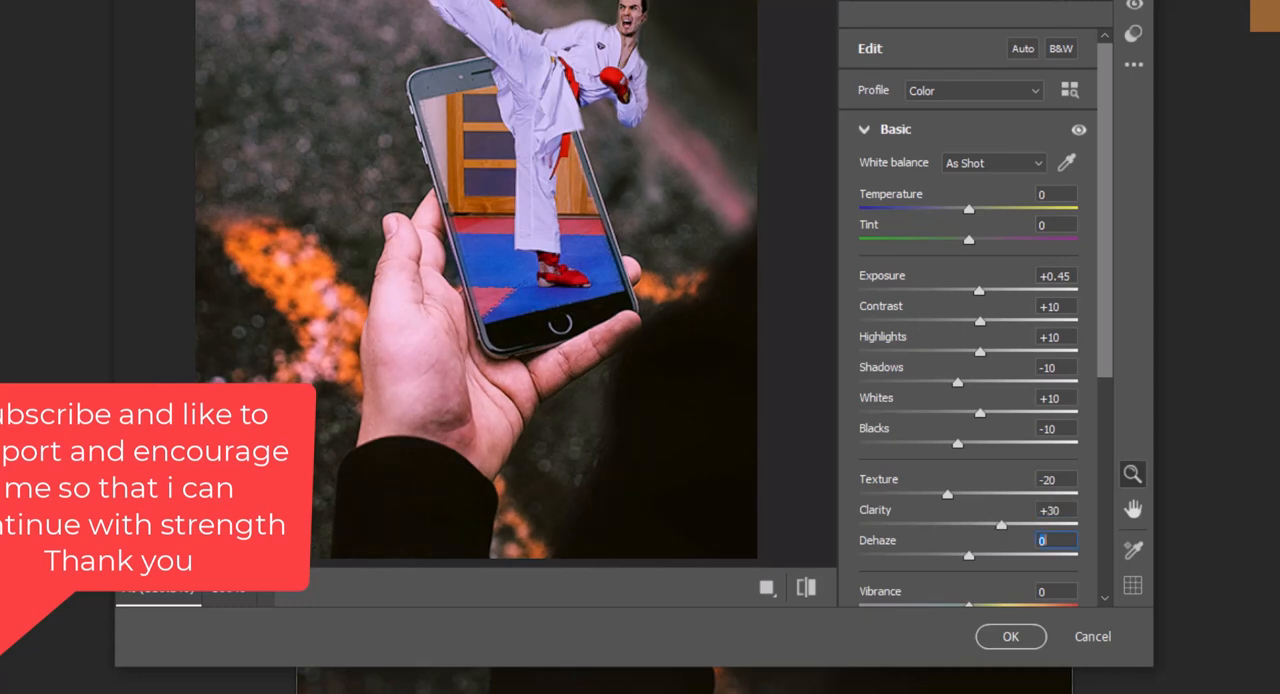
left_click_drag(969, 556, 1037, 541)
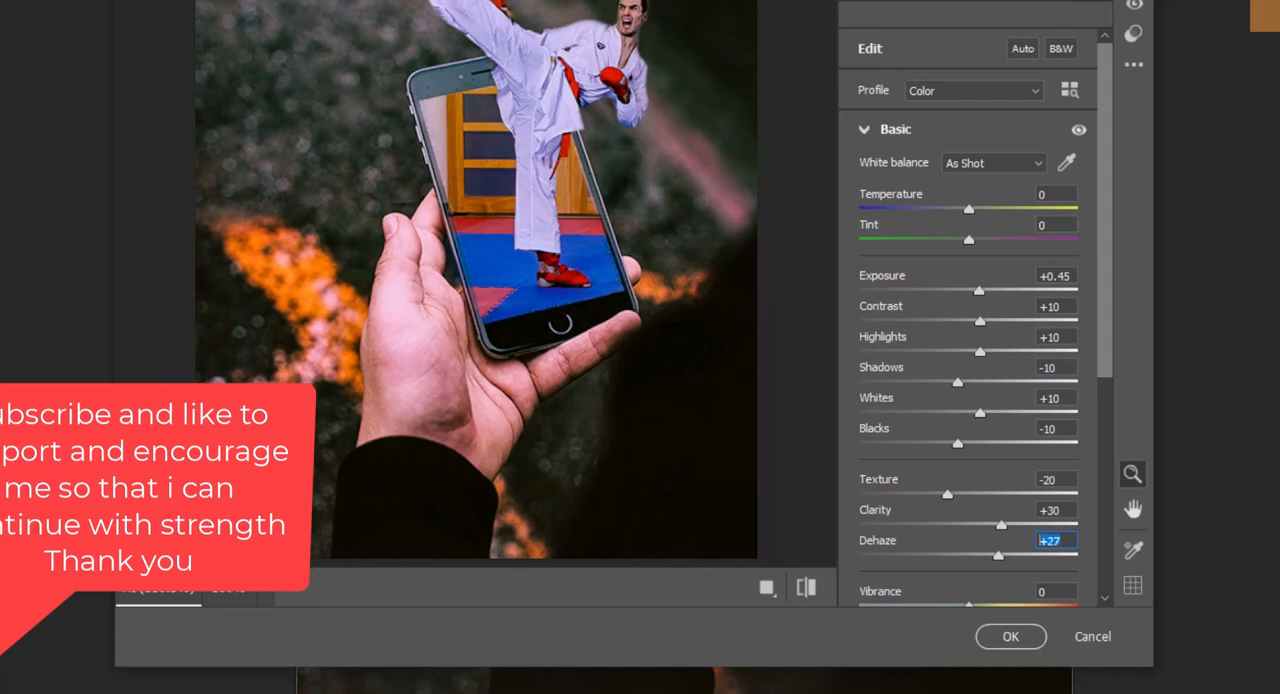
type("20")
Set Noise Reduction to 27, raise Color Noise Reduction, and apply the Camera Raw adjustments to the stamped layer
scroll(968, 320, "down", 5)
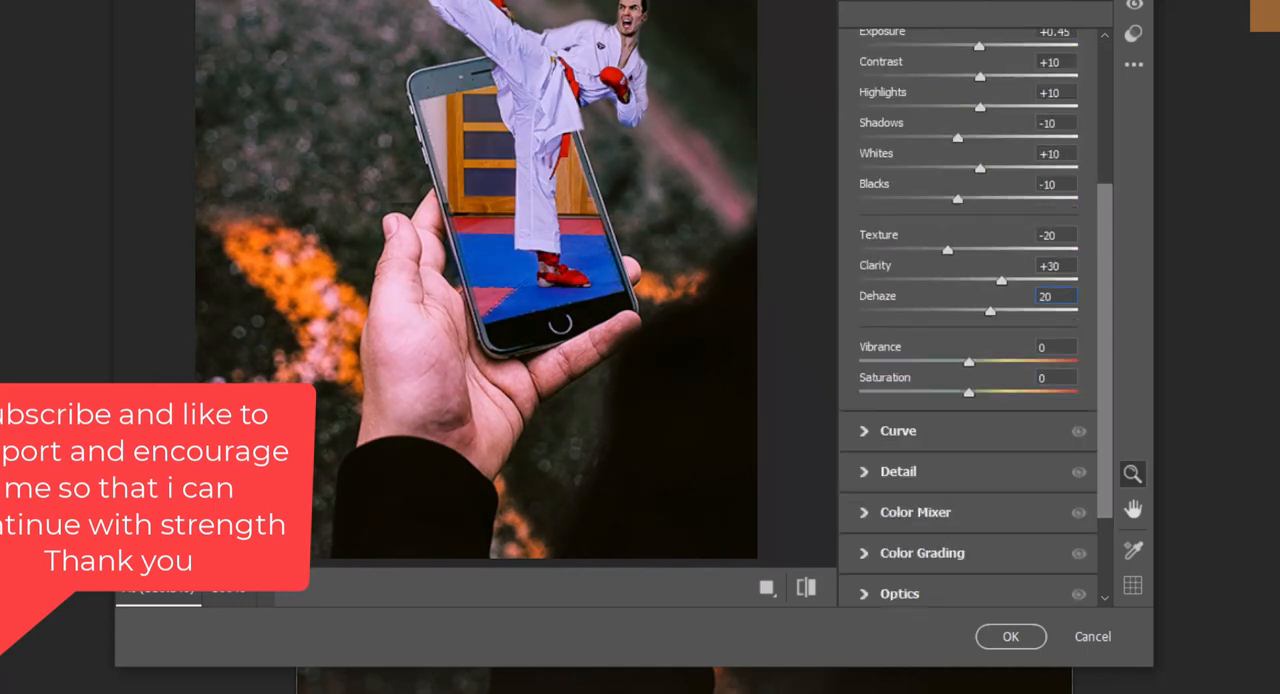
left_click(898, 472)
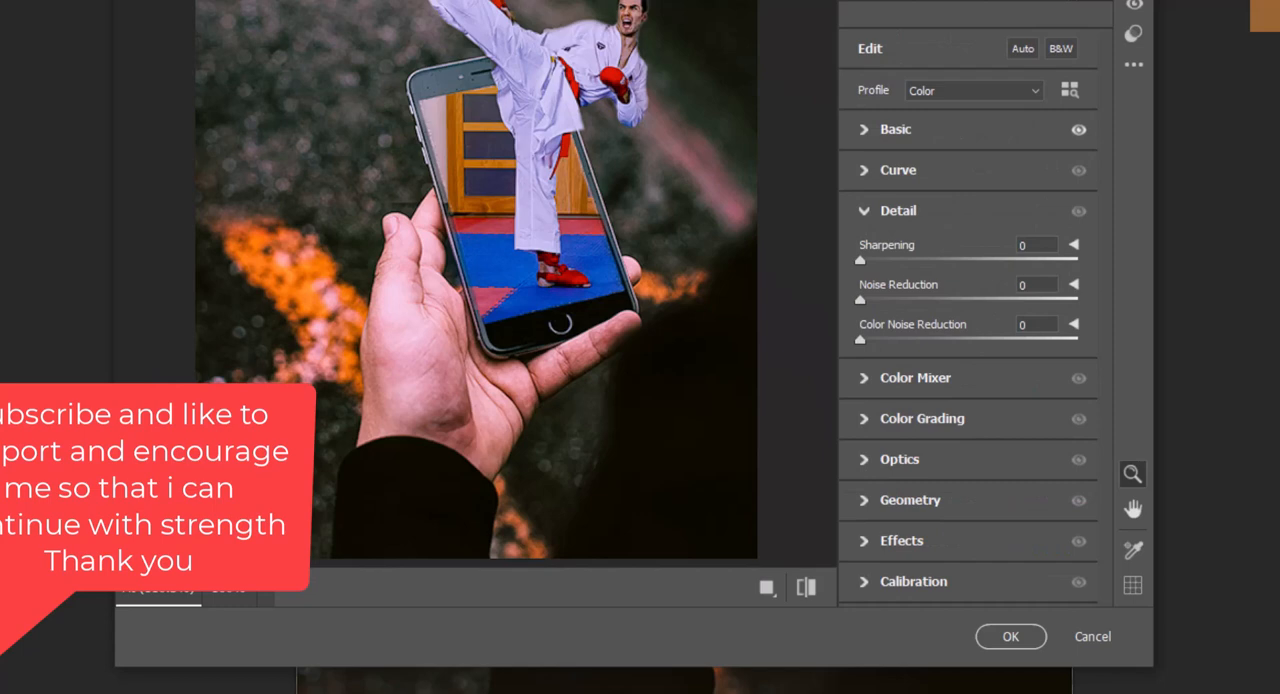
left_click_drag(860, 260, 919, 299)
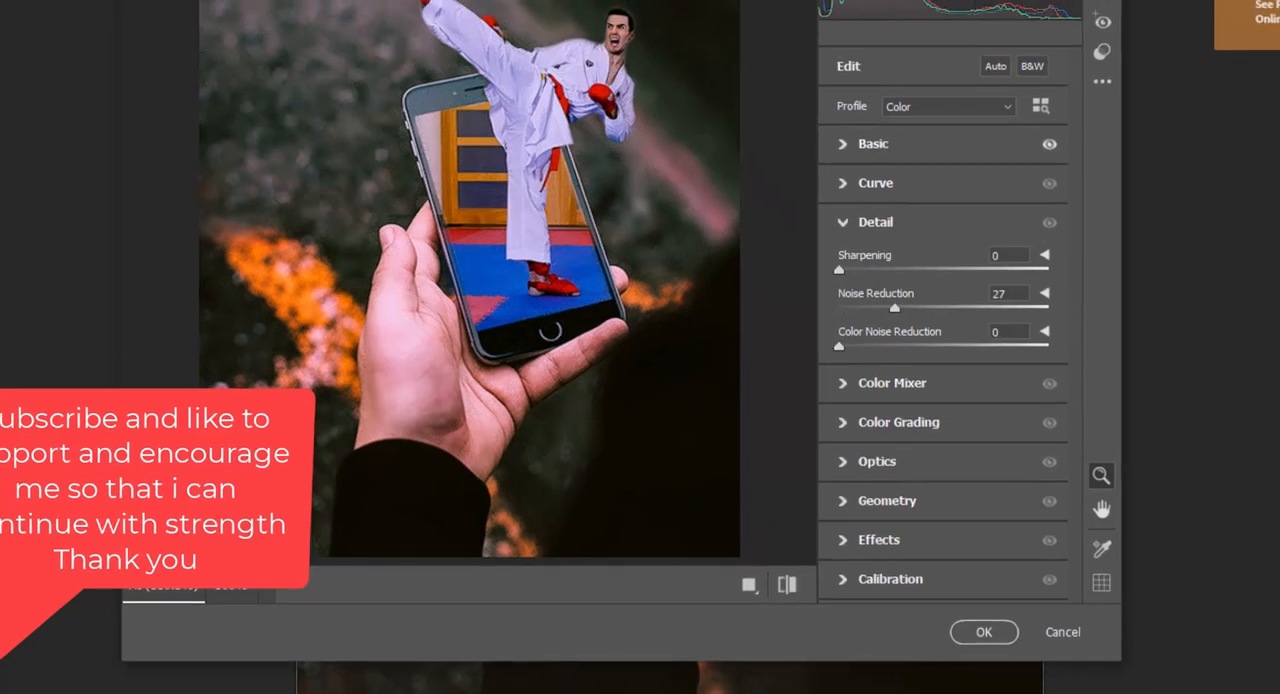
left_click_drag(839, 346, 871, 346)
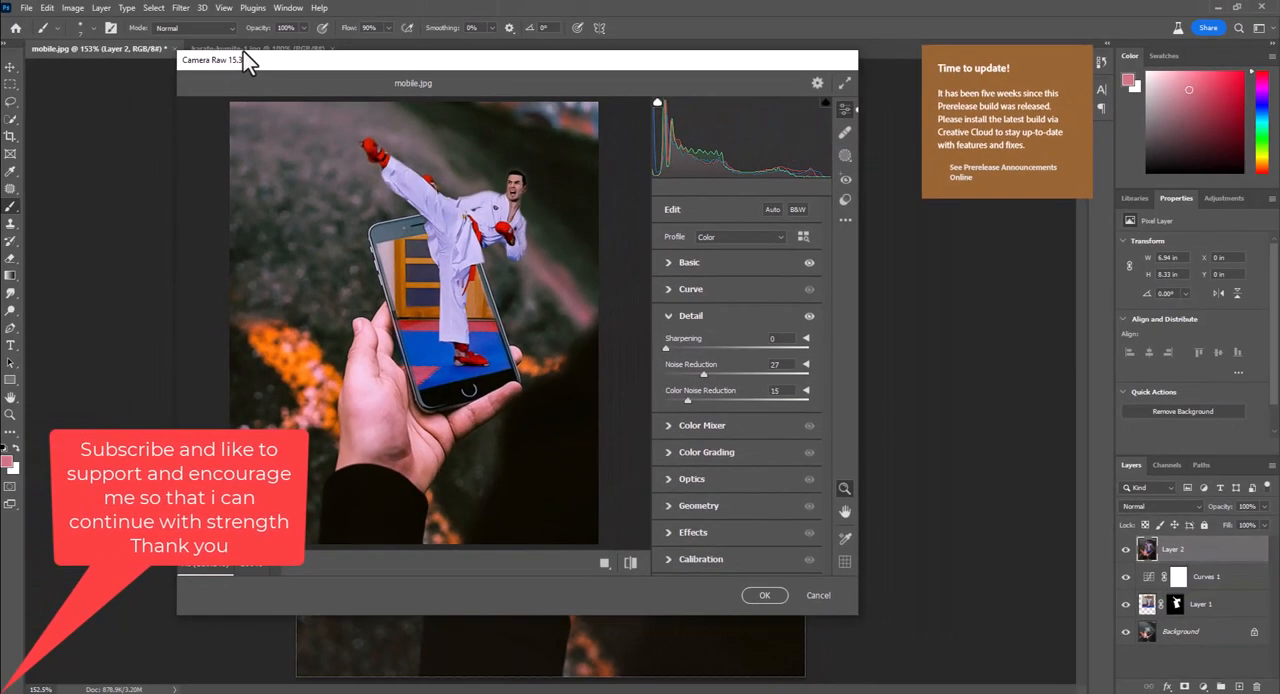
left_click_drag(698, 400, 702, 400)
left_click(764, 595)
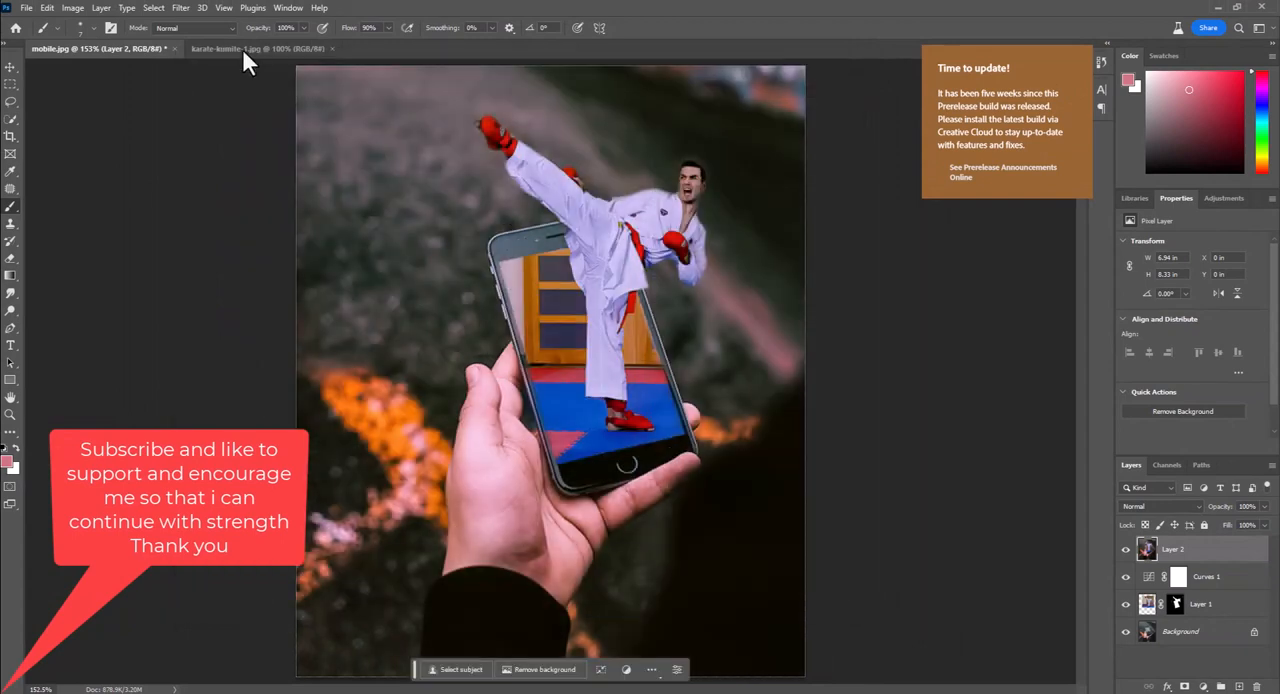
Hide the Curves 1 adjustment layer
left_click(1125, 576)
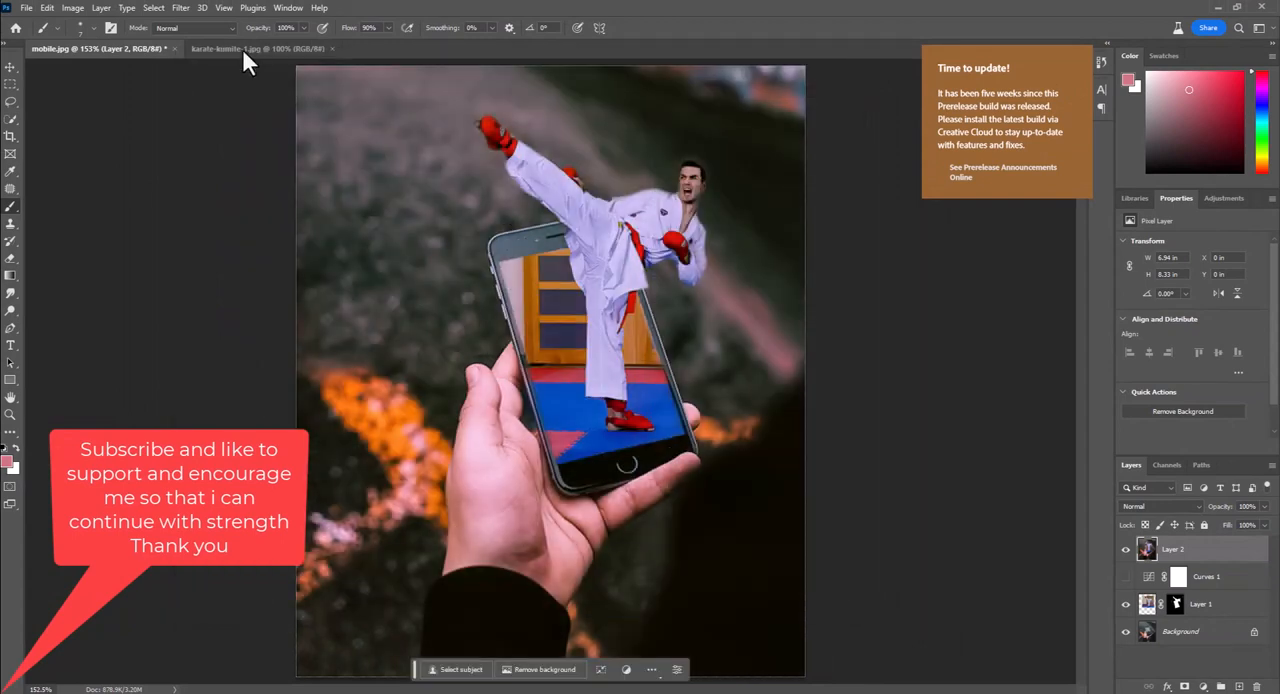